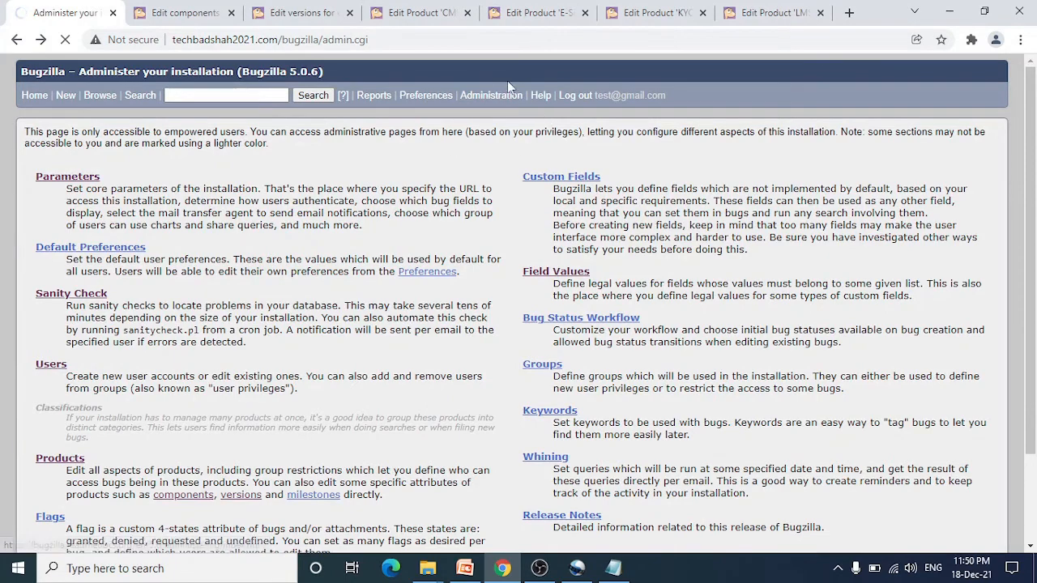
# Open Bugzilla's blank Add Product form, then bring up the PowerPoint slide listing the products.
pyautogui.scroll(-2, 64, 341)
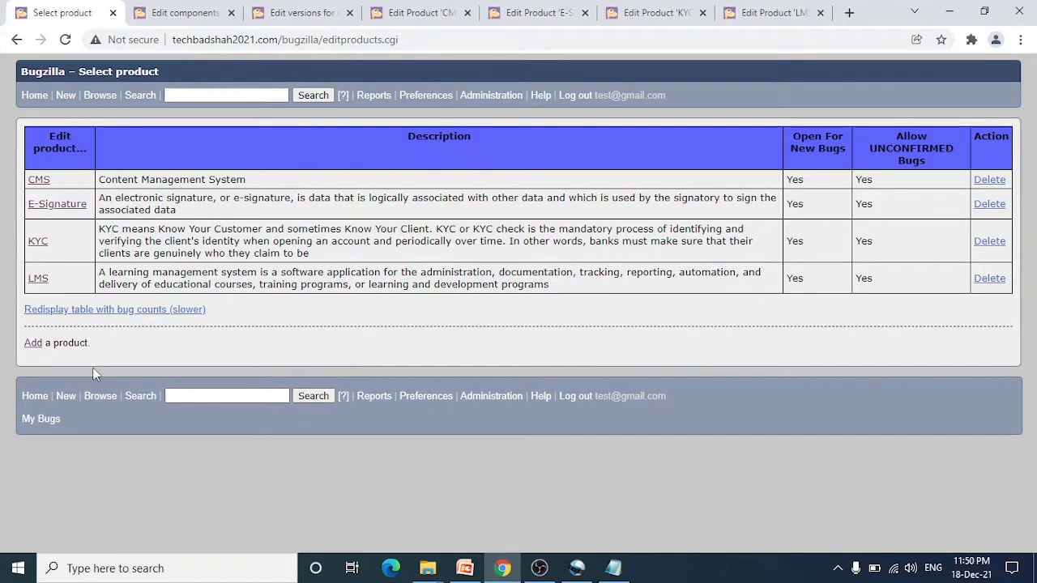
pyautogui.click(34, 344)
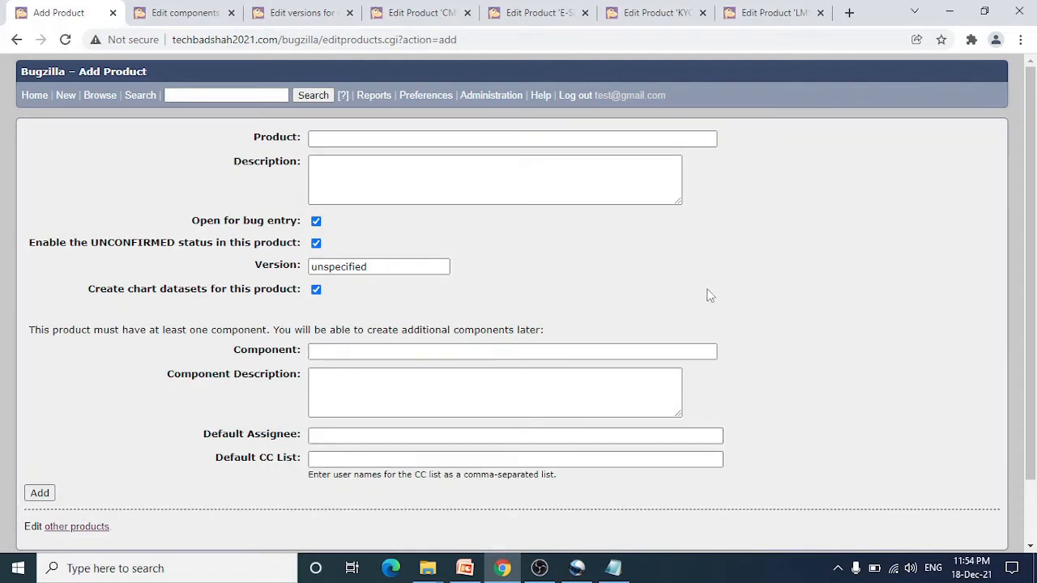
pyautogui.click(464, 568)
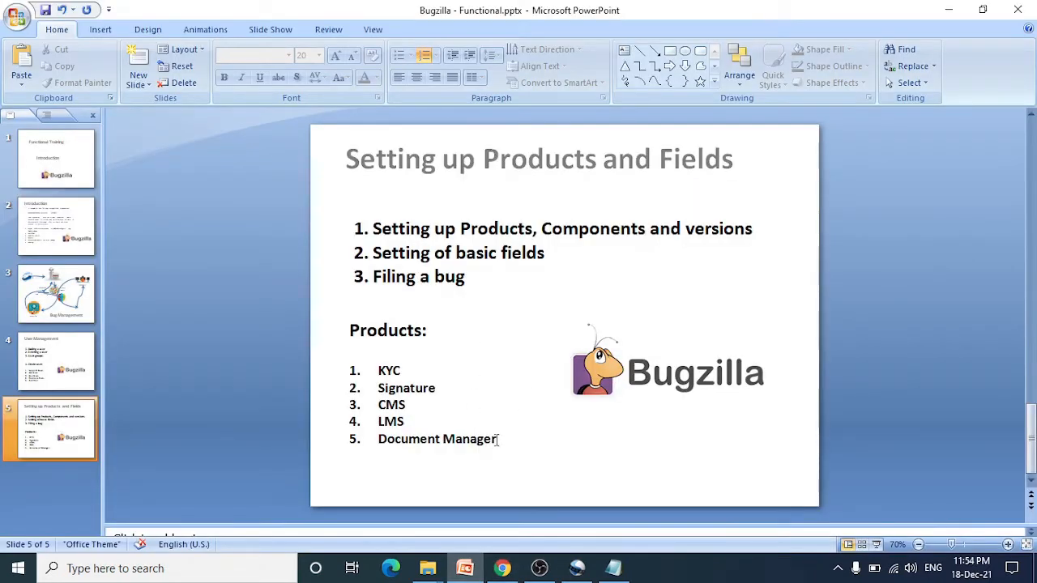
# Copy 'Document Manager' from the slide's product list and return to the Bugzilla form.
pyautogui.moveTo(497, 441); pyautogui.dragTo(379, 442)
pyautogui.doubleClick(381, 439)
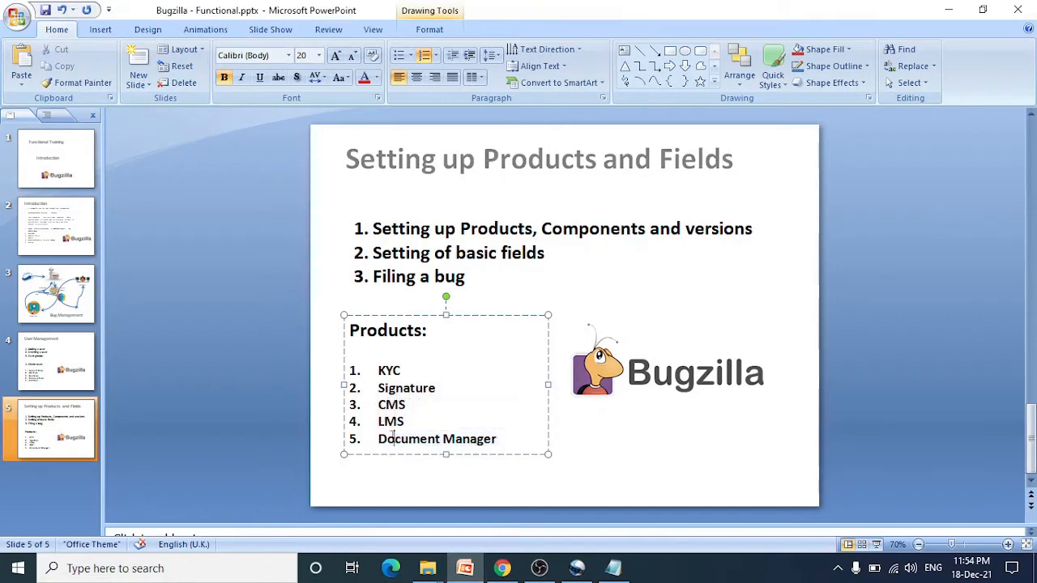
pyautogui.tripleClick(393, 440)
pyautogui.moveTo(386, 445); pyautogui.dragTo(486, 446)
pyautogui.hotkey('ctrl', 'c')
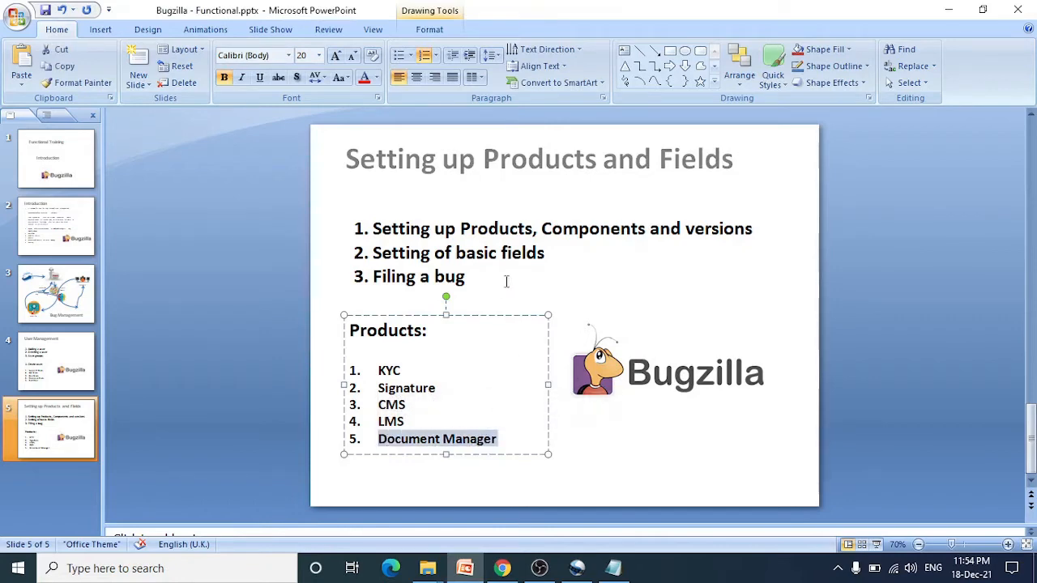
pyautogui.click(502, 568)
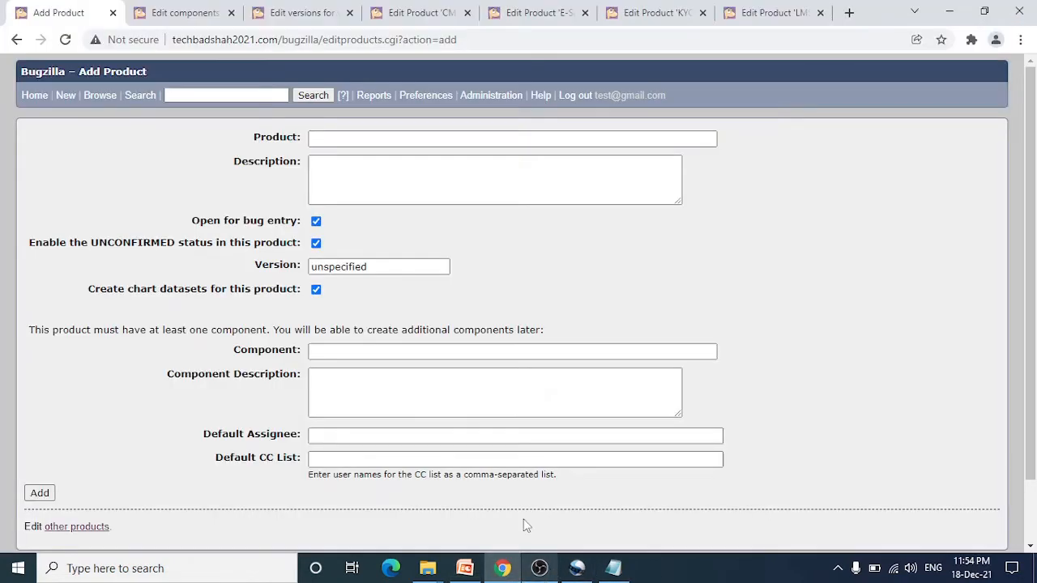
# Paste 'Document Manager' as both the product name and its description.
pyautogui.click(460, 139)
pyautogui.hotkey('ctrl', 'v')
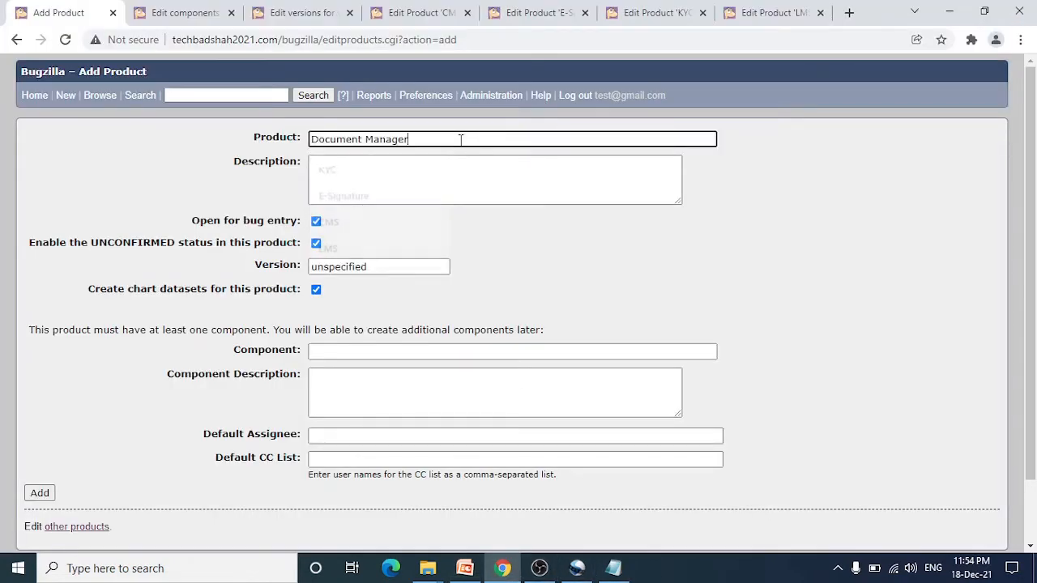
pyautogui.click(460, 179)
pyautogui.hotkey('ctrl', 'v')
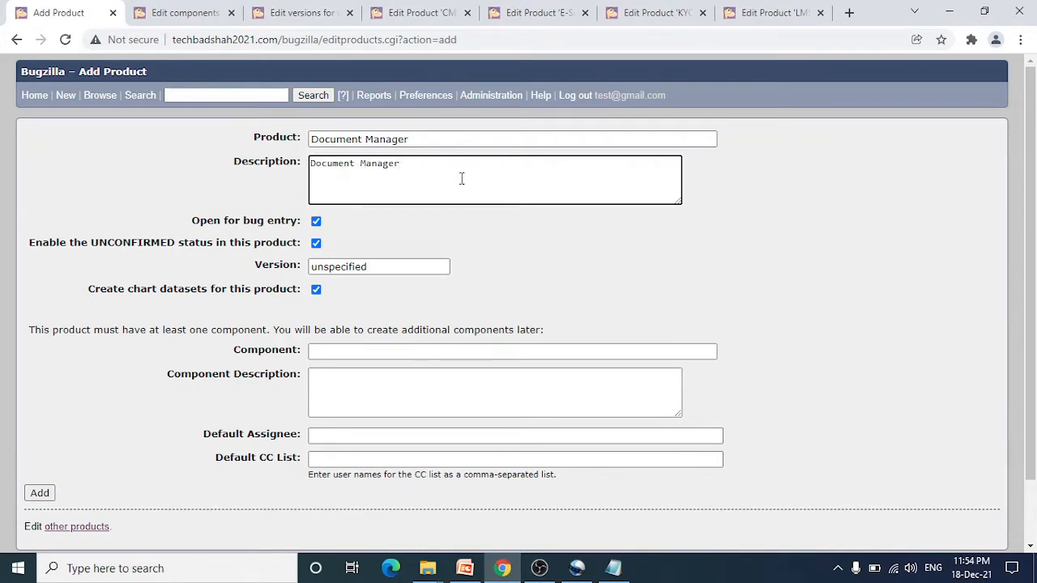
# Replace the default version 'unspecified' with 3.0.0.0.
pyautogui.click(356, 267)
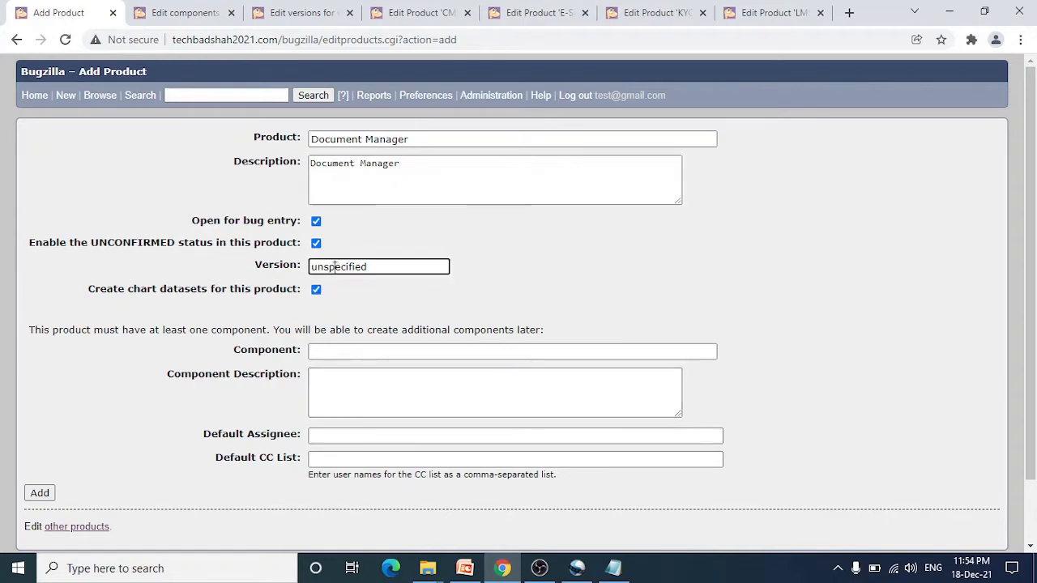
pyautogui.moveTo(374, 269); pyautogui.dragTo(304, 275)
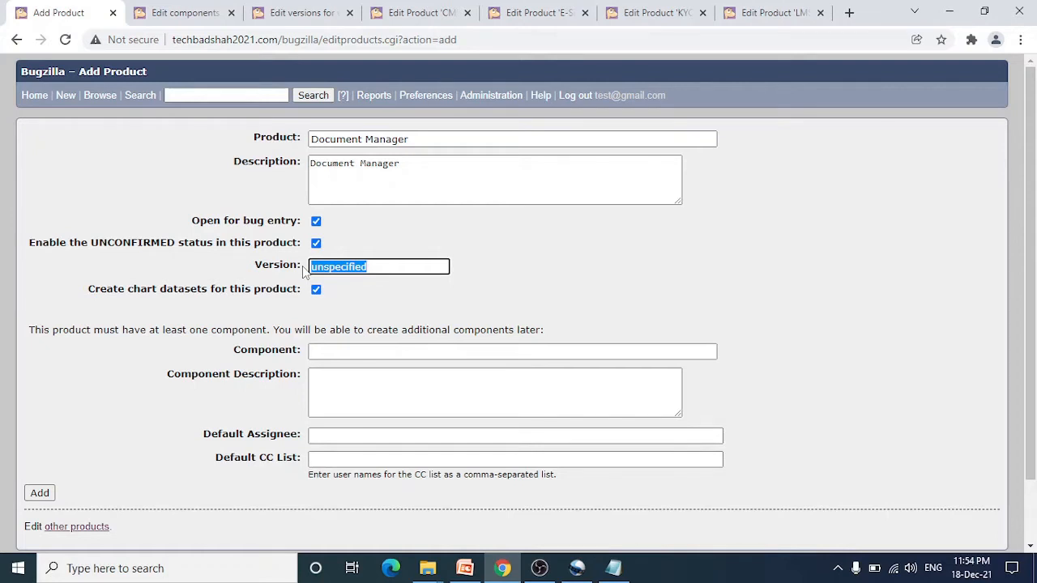
pyautogui.write('3.0.0.0')
pyautogui.doubleClick(378, 262)
pyautogui.moveTo(417, 139); pyautogui.dragTo(293, 142)
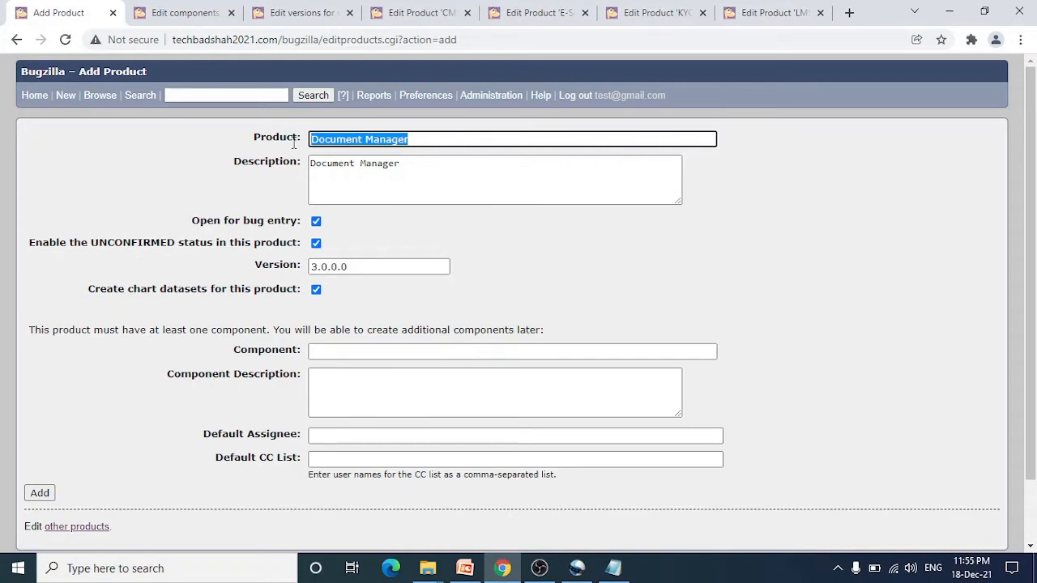
pyautogui.moveTo(356, 268); pyautogui.dragTo(298, 269)
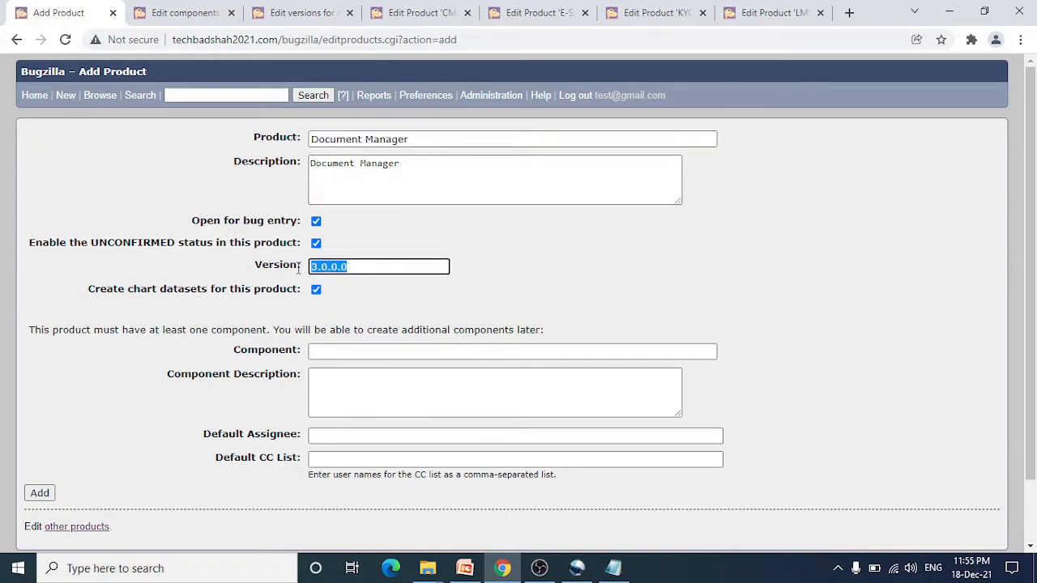
pyautogui.click(351, 267)
pyautogui.click(368, 352)
pyautogui.click(195, 337)
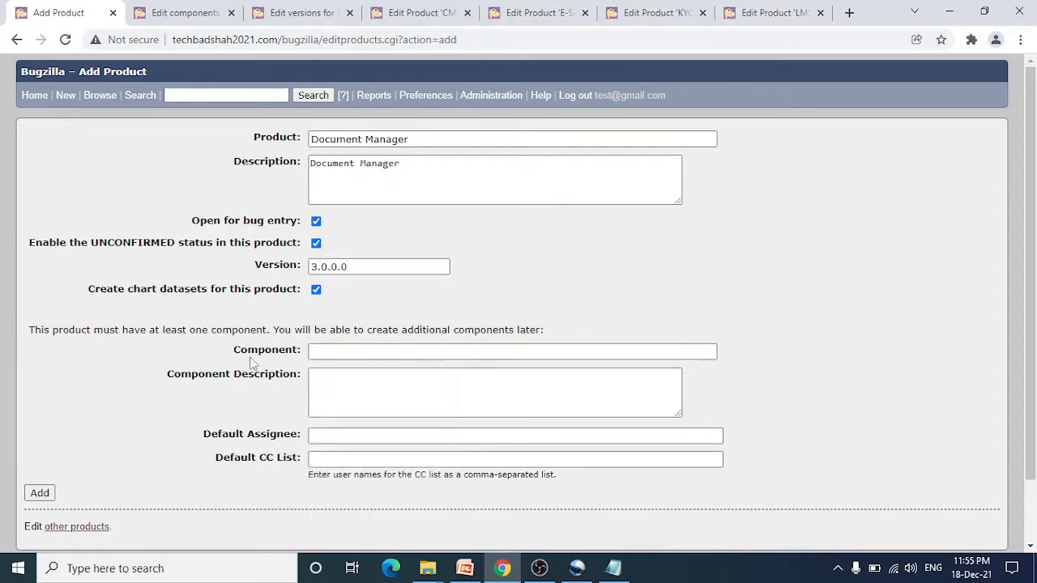
# Copy 'Scan & Capture' from Notepad into the Component name and Component Description fields.
pyautogui.click(619, 569)
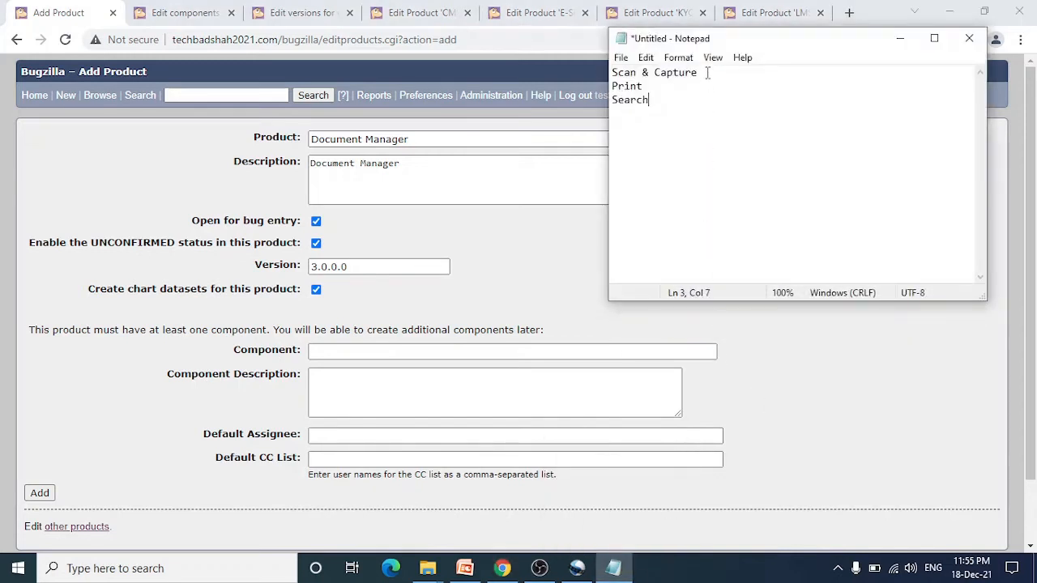
pyautogui.moveTo(708, 72); pyautogui.dragTo(612, 73)
pyautogui.rightClick(651, 77)
pyautogui.click(687, 125)
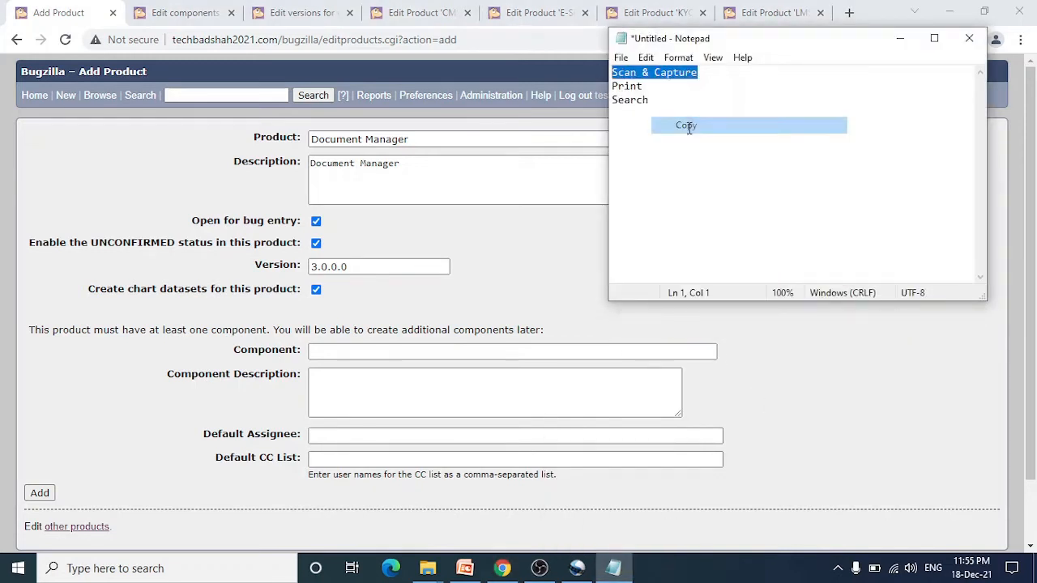
pyautogui.rightClick(385, 349)
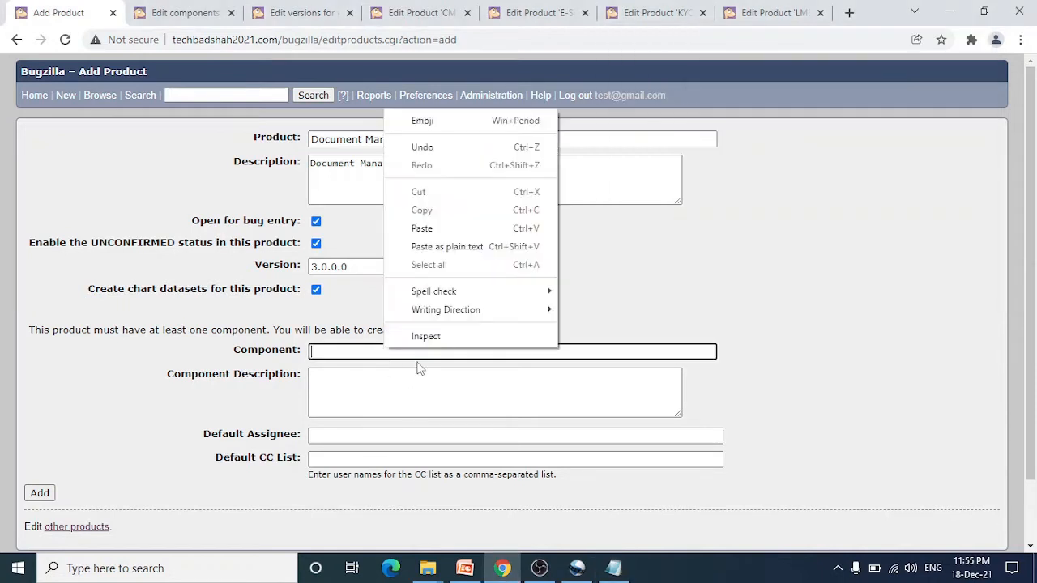
pyautogui.click(436, 228)
pyautogui.rightClick(366, 387)
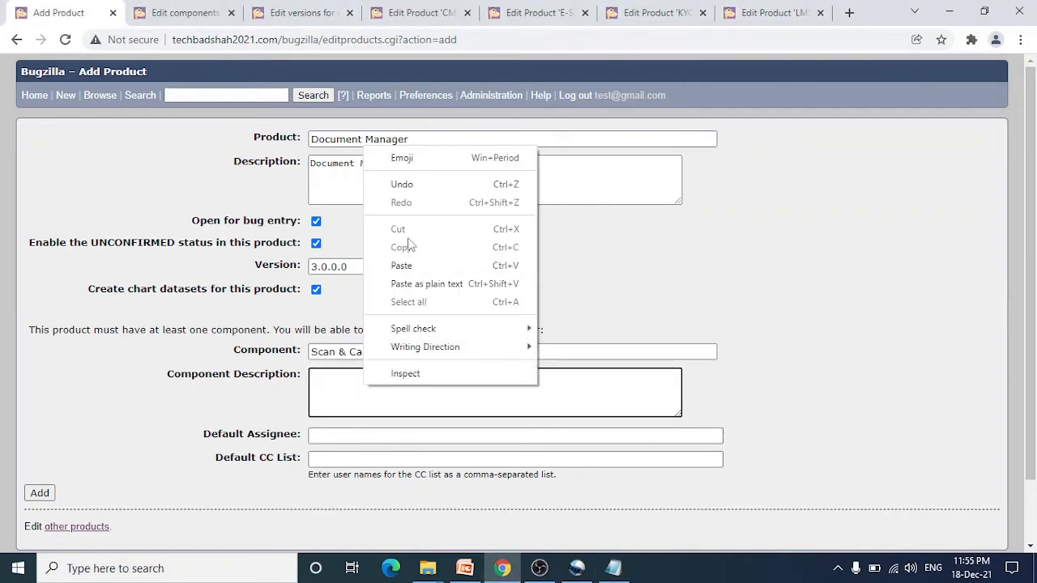
pyautogui.click(411, 264)
# Enter the default assignee's e-mail address and create the product.
pyautogui.click(354, 438)
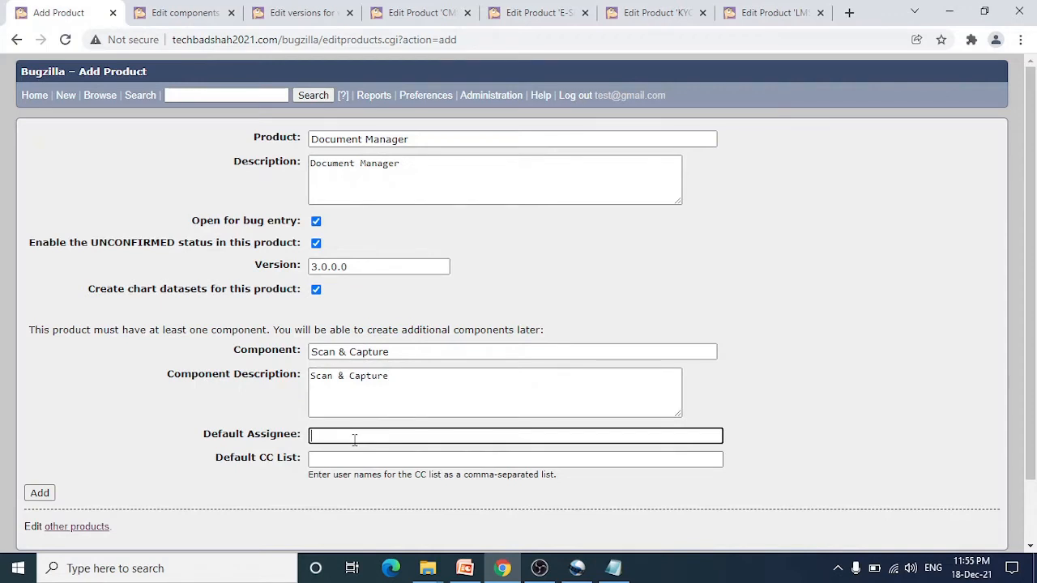
pyautogui.write('test')
pyautogui.write('@gmail.com')
pyautogui.click(36, 494)
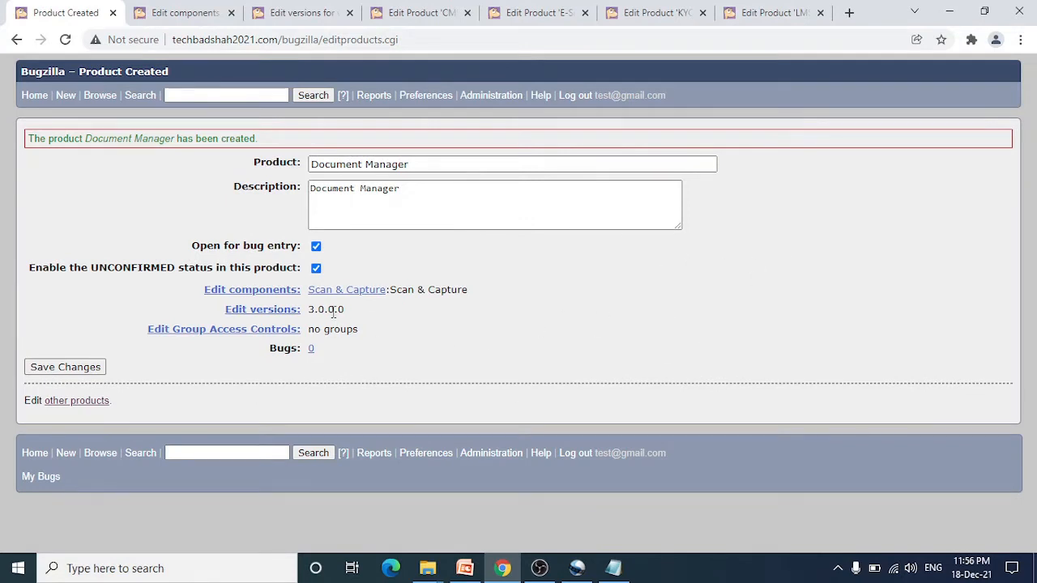
# Check version 3.0.0.0 and component Scan & Capture on the confirmation, then list Document Manager's components.
pyautogui.moveTo(343, 310); pyautogui.dragTo(308, 309)
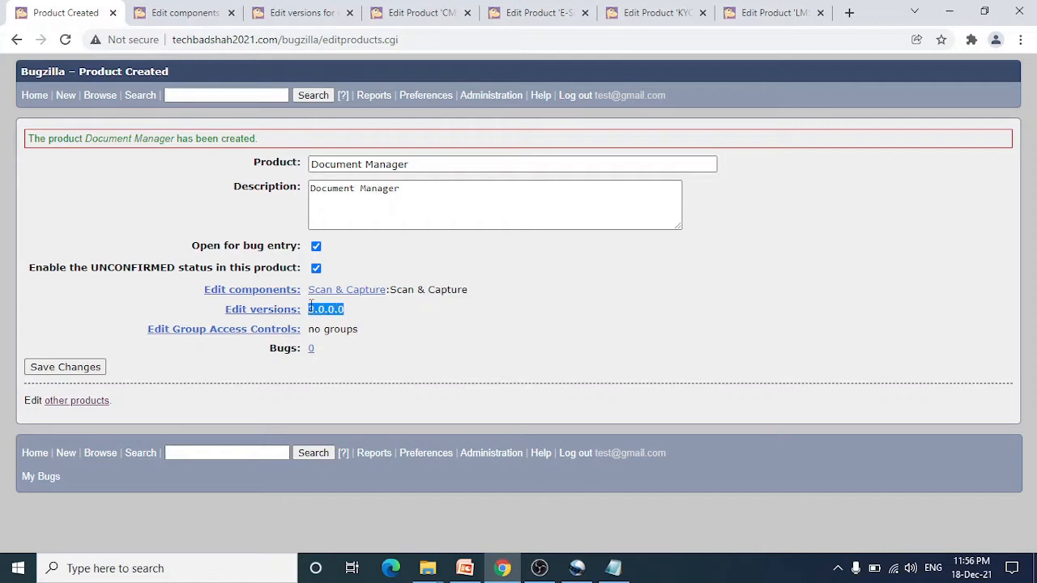
pyautogui.click(438, 293)
pyautogui.moveTo(393, 289); pyautogui.dragTo(543, 291)
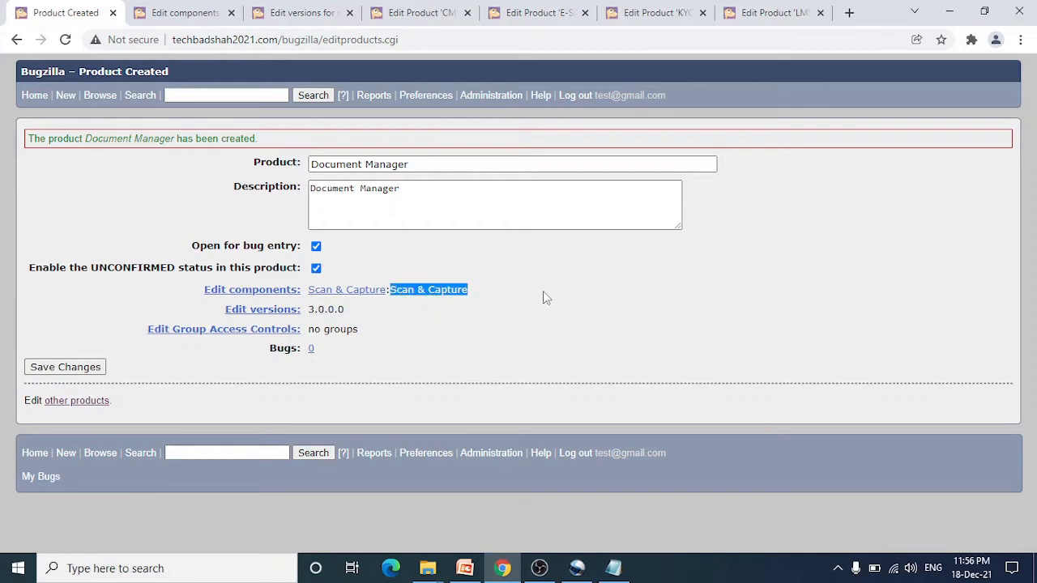
pyautogui.click(543, 291)
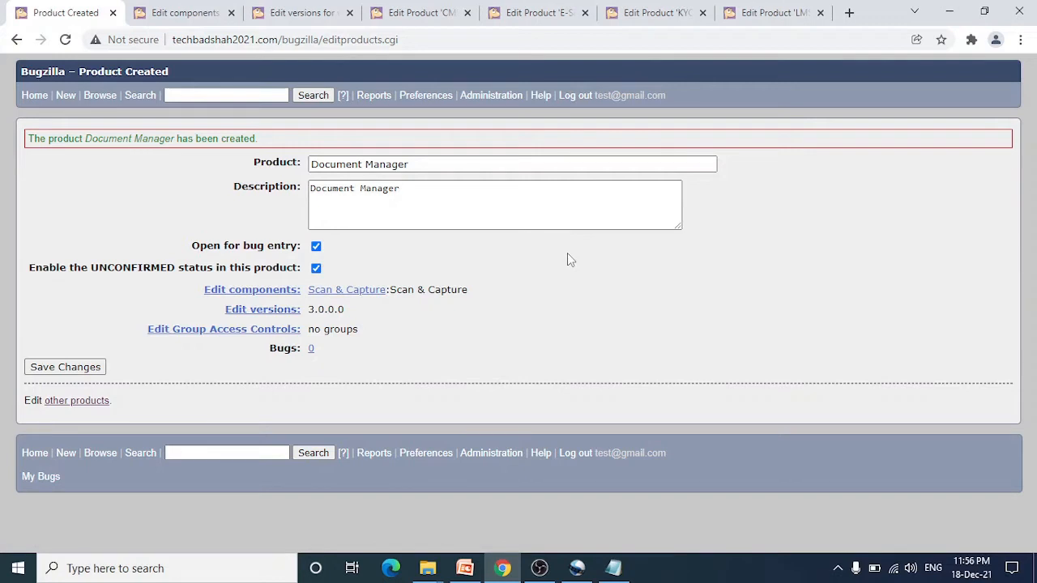
pyautogui.moveTo(309, 309); pyautogui.dragTo(339, 309)
pyautogui.click(350, 313)
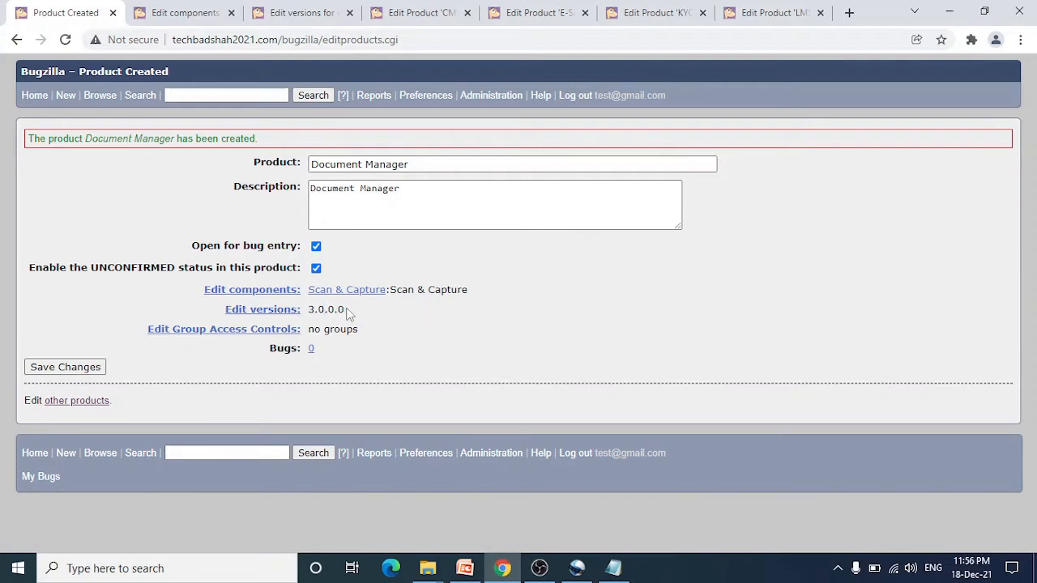
pyautogui.click(279, 297)
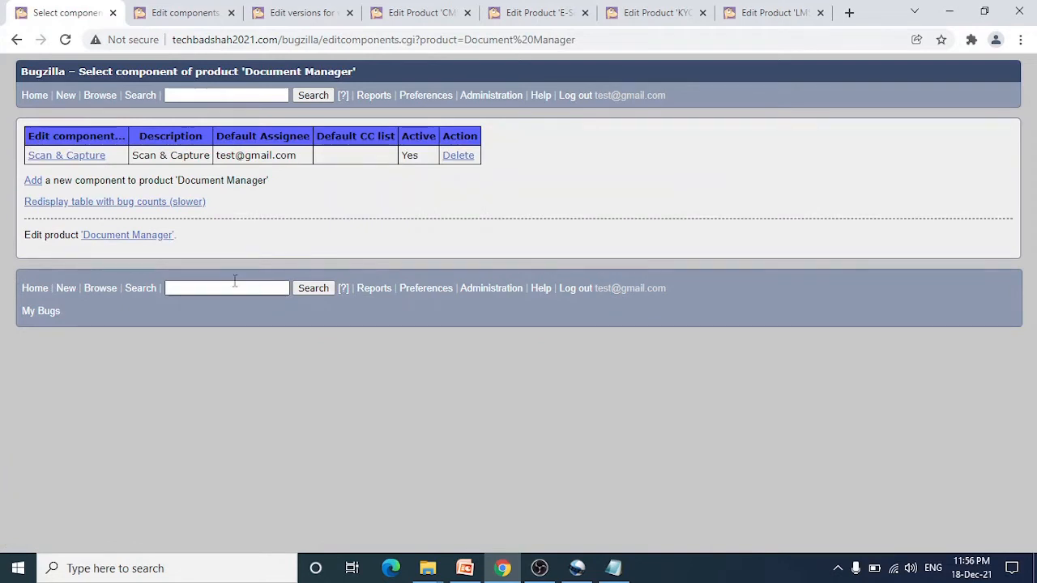
# Add component 'Print' with description 'Print' and the default assignee's e-mail to Document Manager.
pyautogui.click(33, 183)
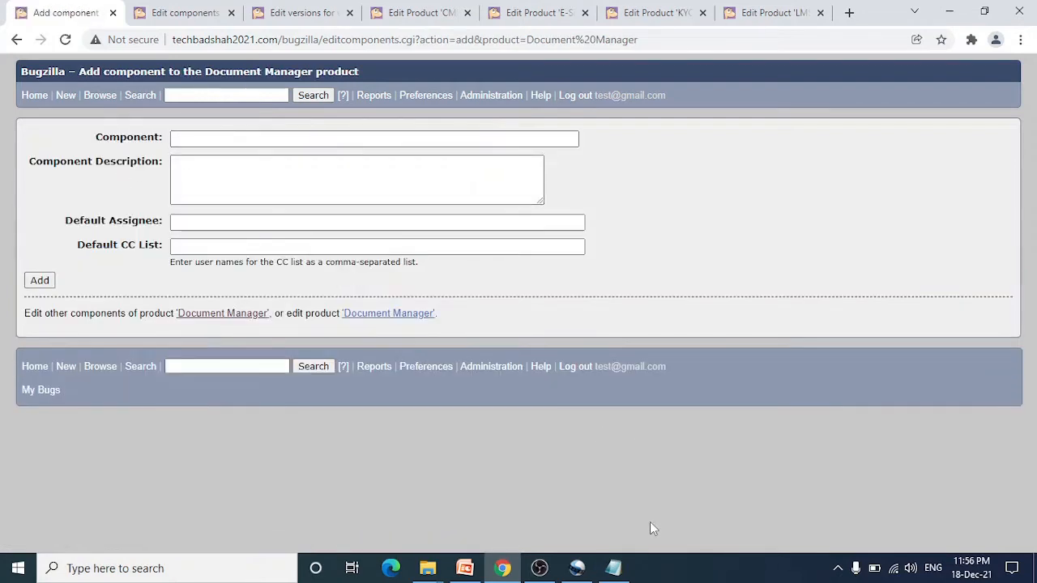
pyautogui.click(616, 567)
pyautogui.moveTo(648, 86); pyautogui.dragTo(602, 85)
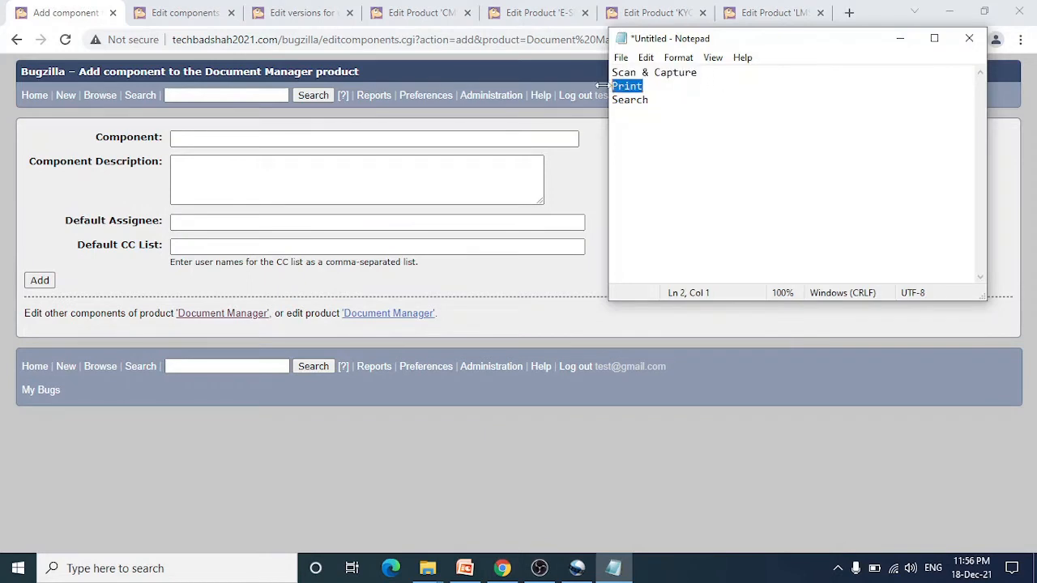
pyautogui.click(238, 136)
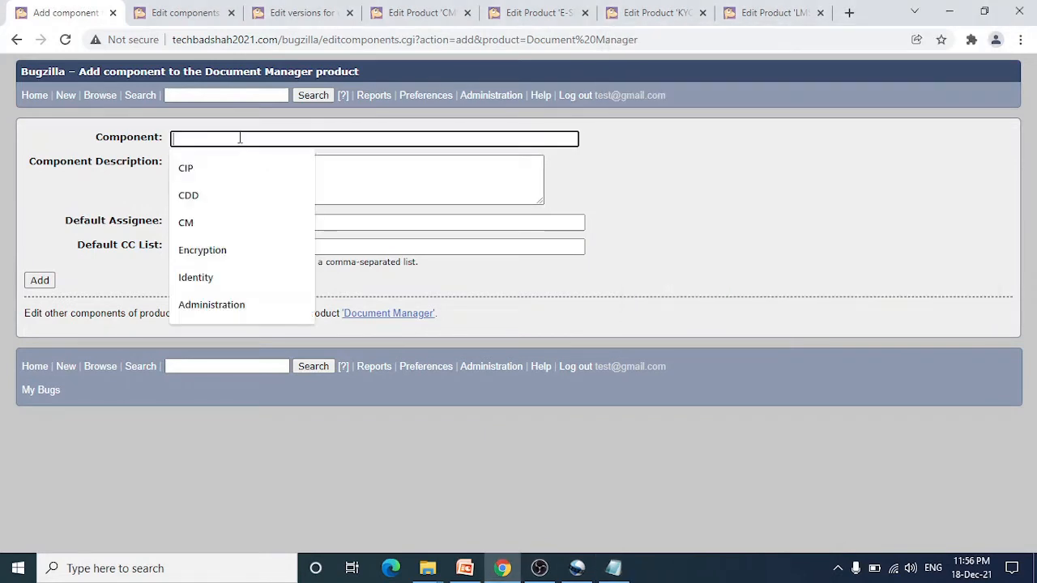
pyautogui.hotkey('ctrl', 'v')
pyautogui.click(281, 194)
pyautogui.hotkey('ctrl', 'v')
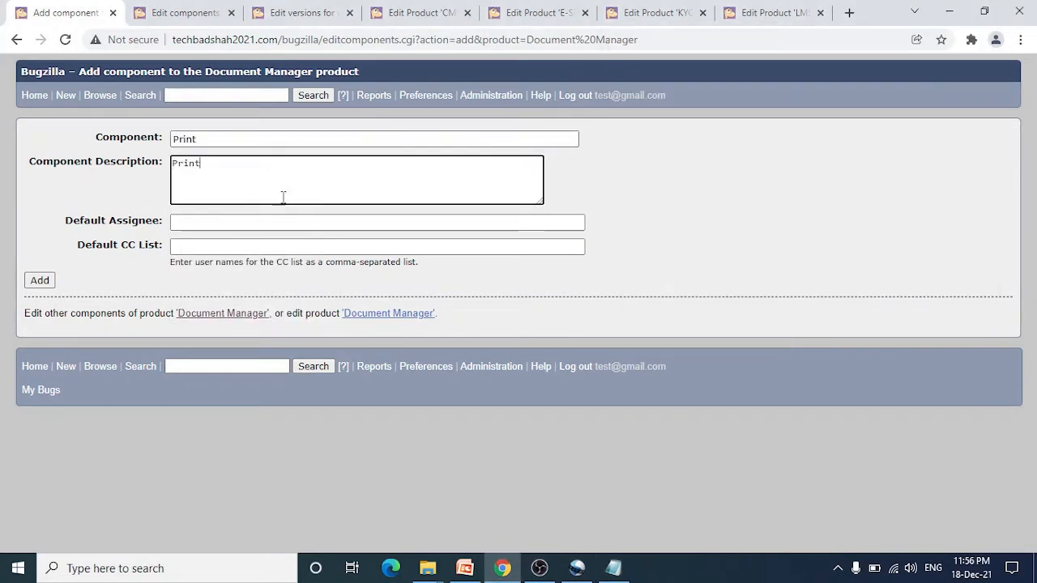
pyautogui.click(237, 222)
pyautogui.write('tes')
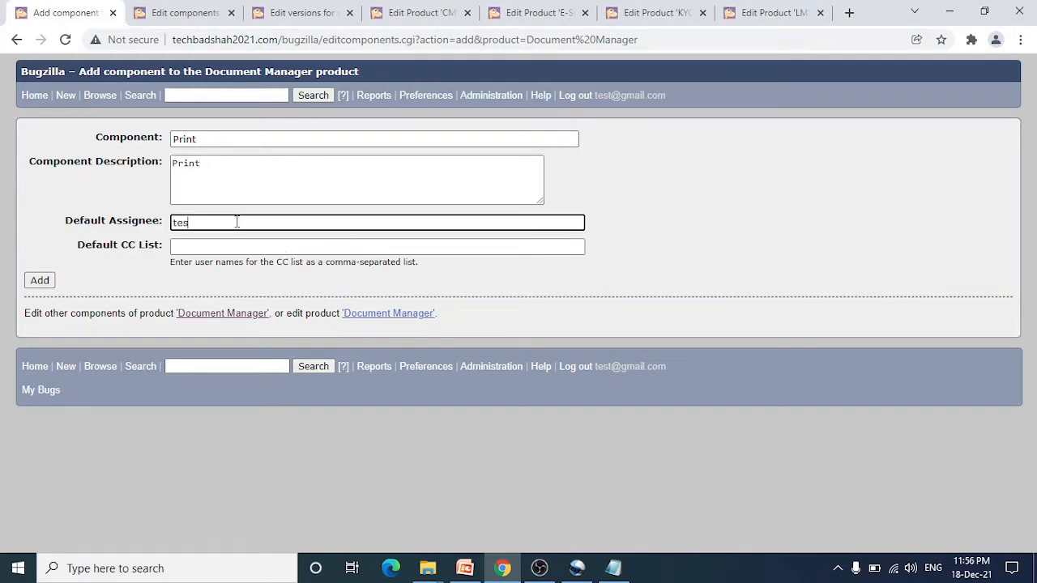
pyautogui.write('t@gmail.com')
pyautogui.click(237, 248)
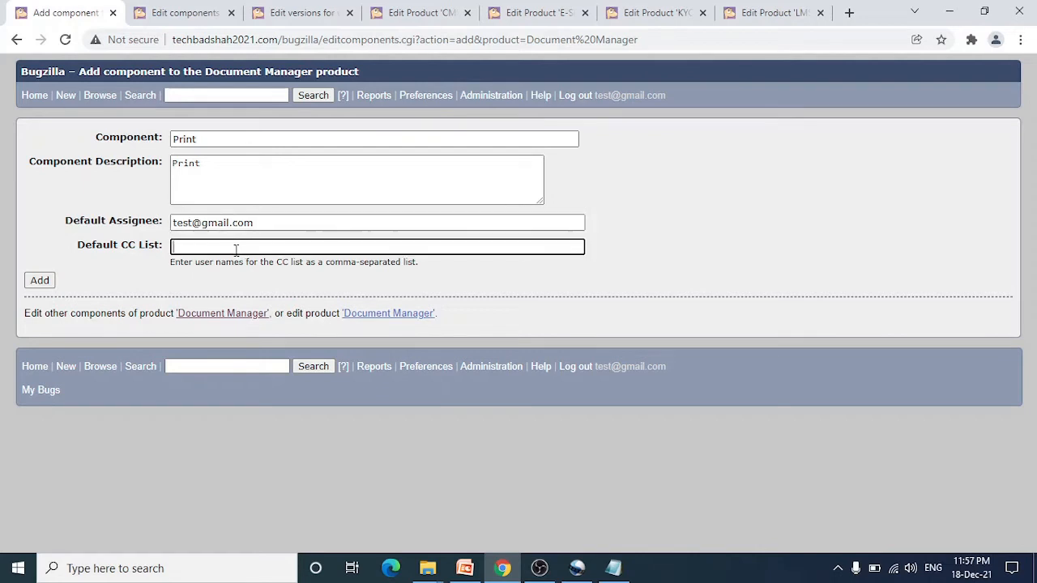
pyautogui.click(37, 281)
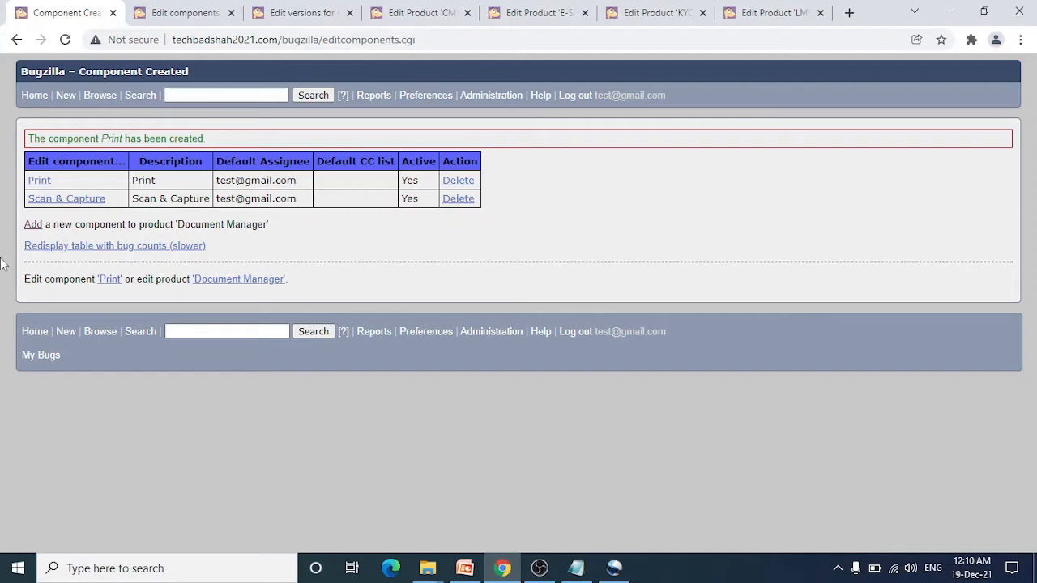
# Start a new Document Manager component and copy the word 'Search' from Notepad.
pyautogui.click(33, 227)
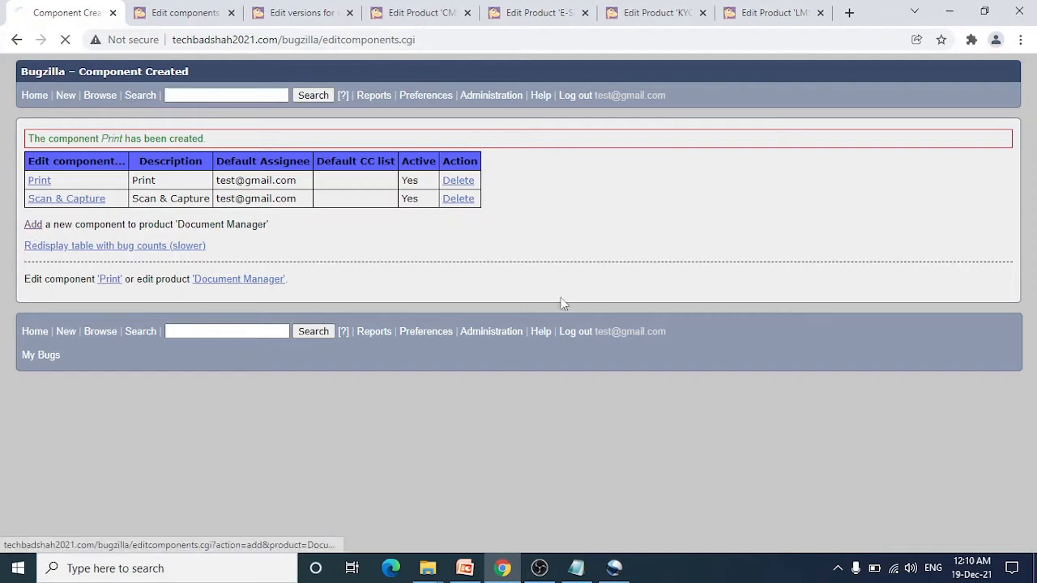
pyautogui.click(577, 562)
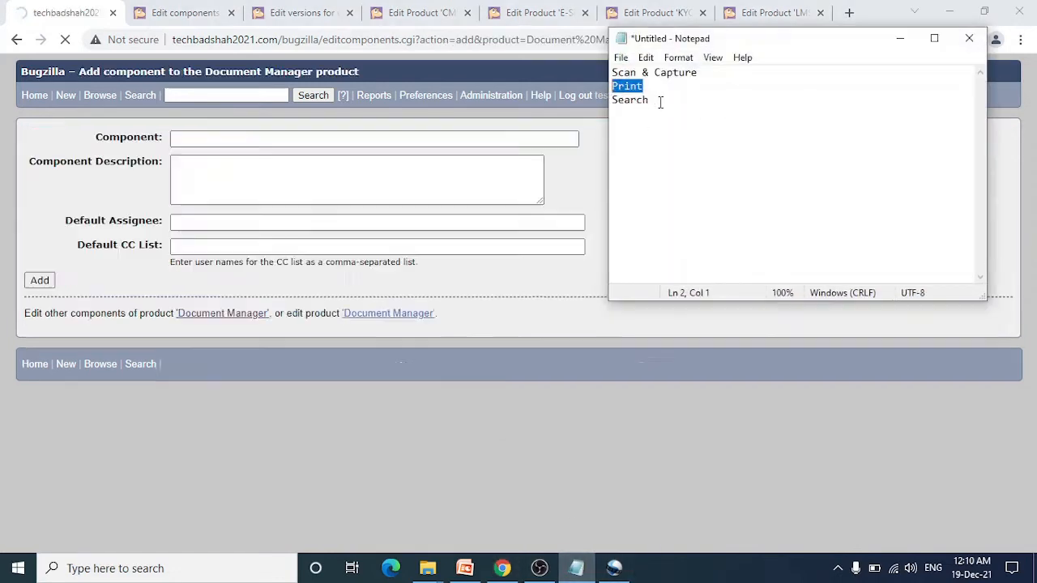
pyautogui.click(666, 102)
pyautogui.moveTo(667, 102); pyautogui.dragTo(612, 101)
pyautogui.rightClick(624, 104)
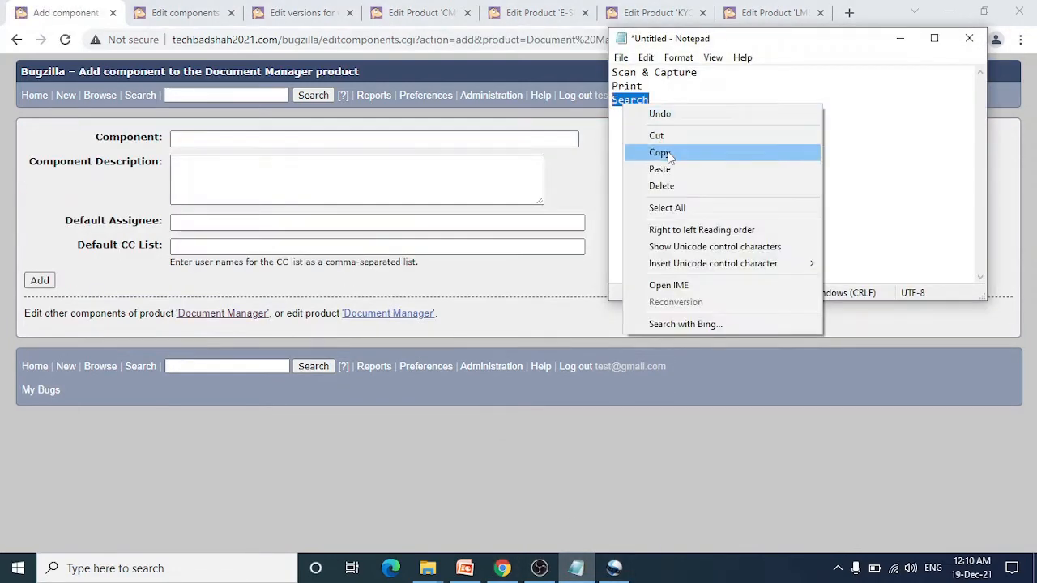
pyautogui.click(659, 152)
# Set Component and description to 'Search', enter the assignee's e-mail, and submit it.
pyautogui.click(238, 139)
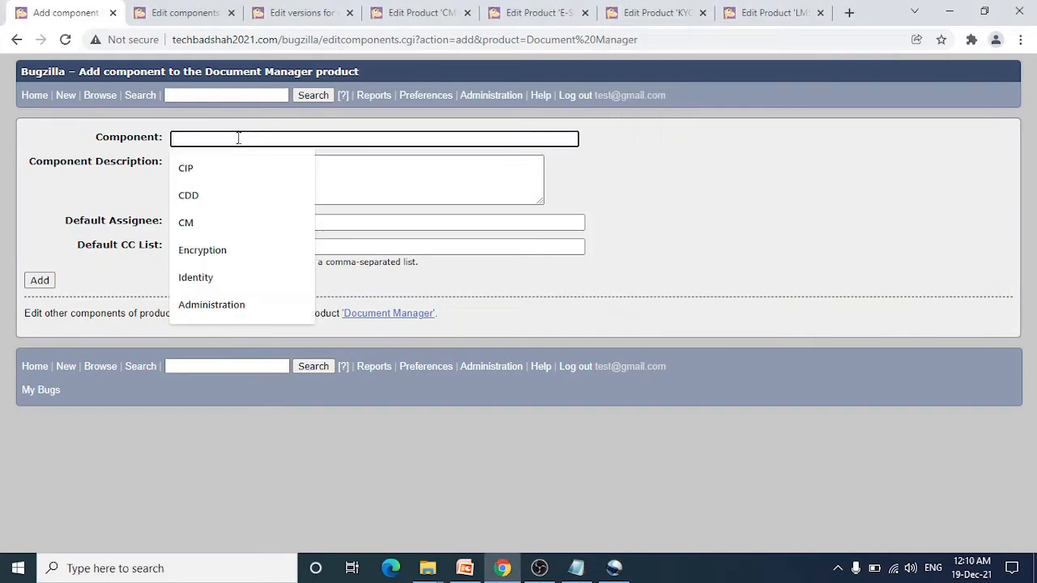
pyautogui.hotkey('ctrl', 'v')
pyautogui.click(261, 179)
pyautogui.hotkey('ctrl', 'v')
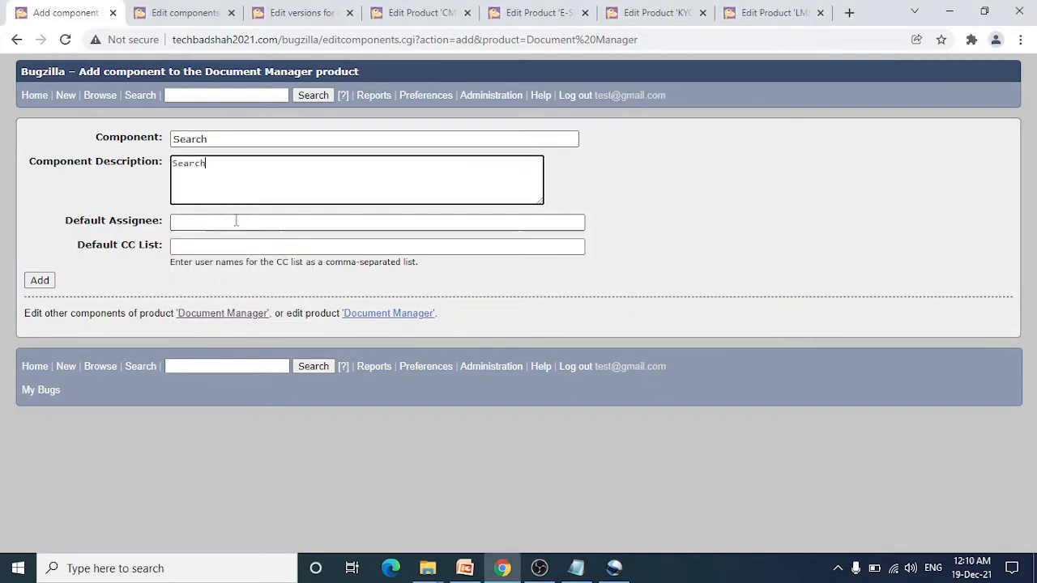
pyautogui.click(227, 226)
pyautogui.write('test')
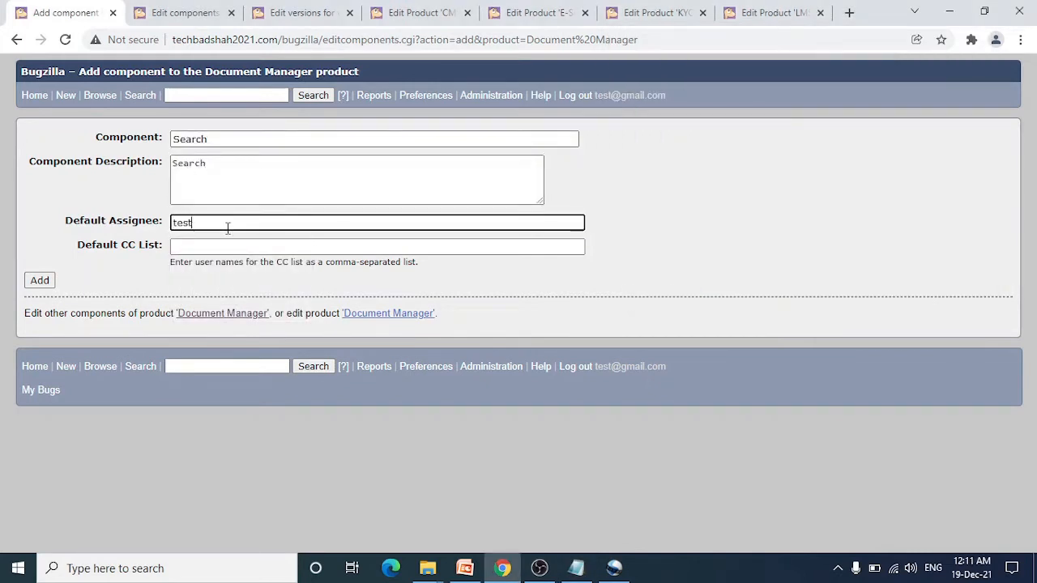
pyautogui.write('@gmail.com')
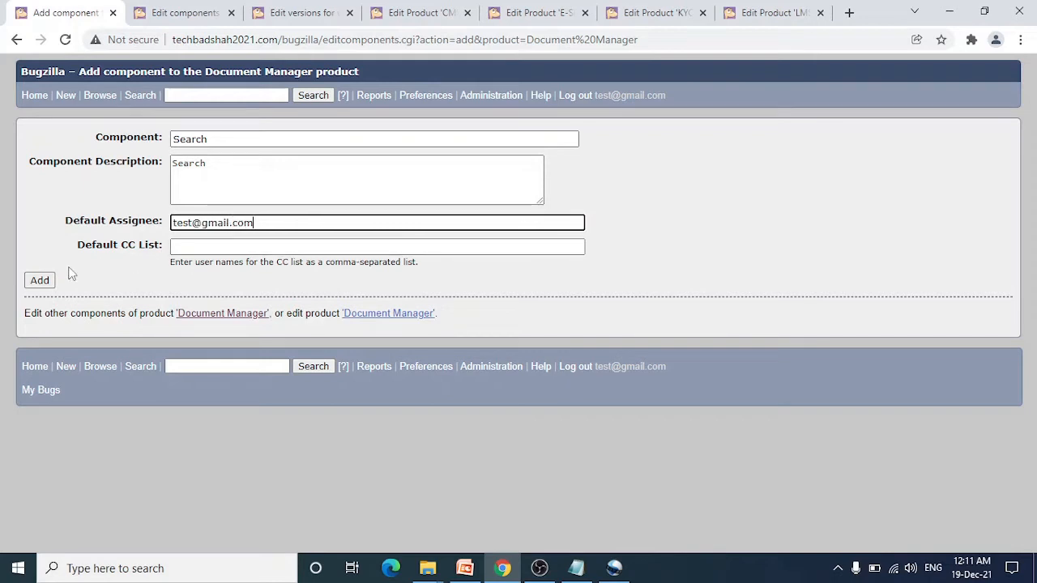
pyautogui.click(112, 289)
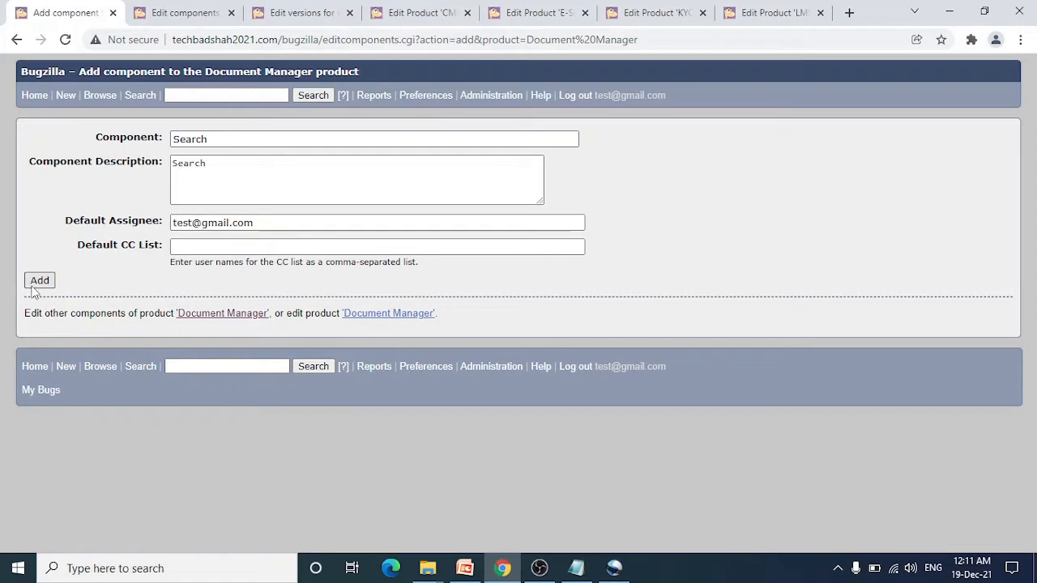
pyautogui.click(37, 285)
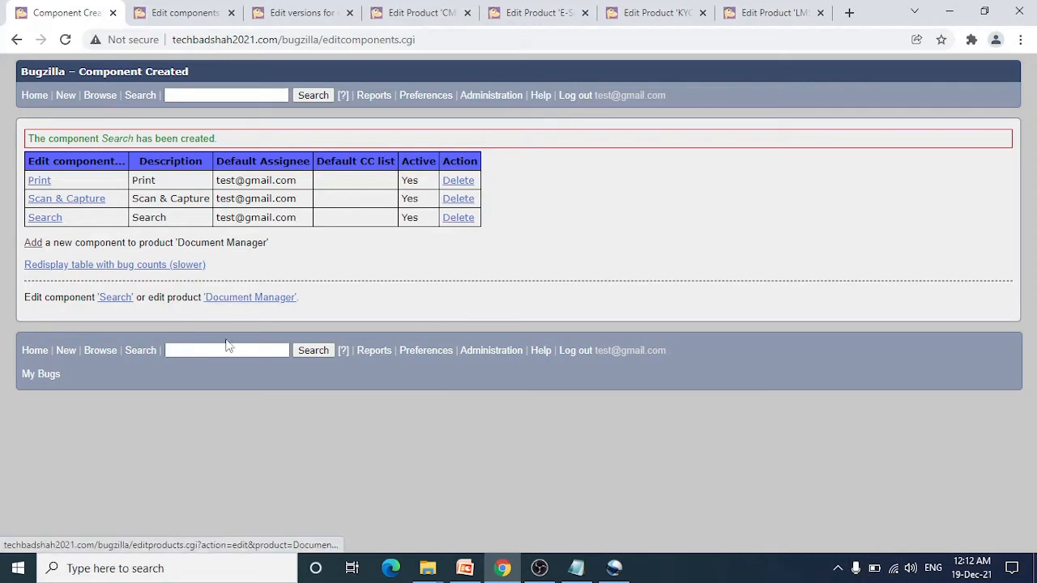
# Review Document Manager's three components and version 3.0.0.0, then go to Administration.
pyautogui.click(264, 298)
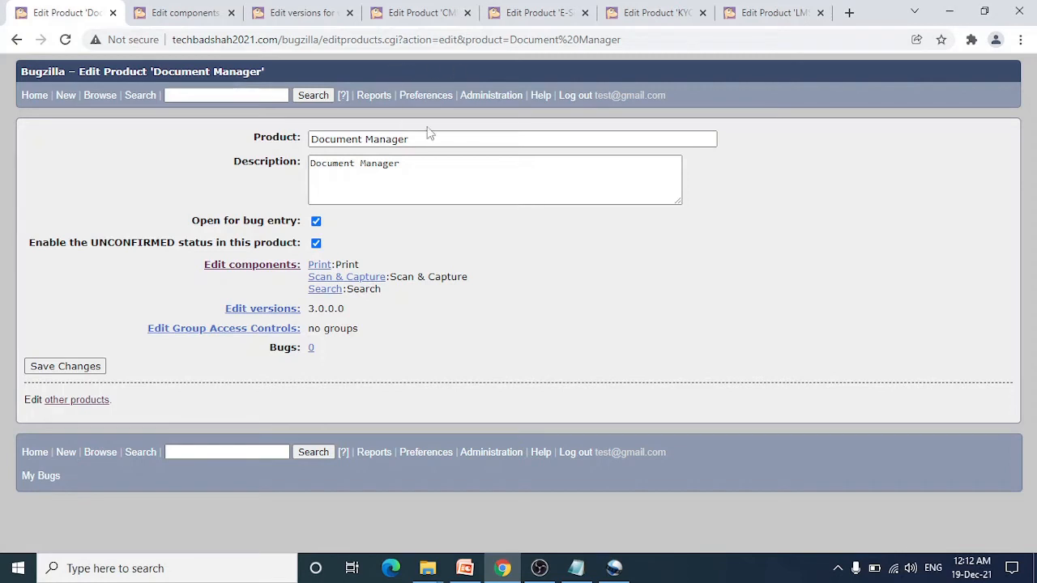
pyautogui.click(508, 101)
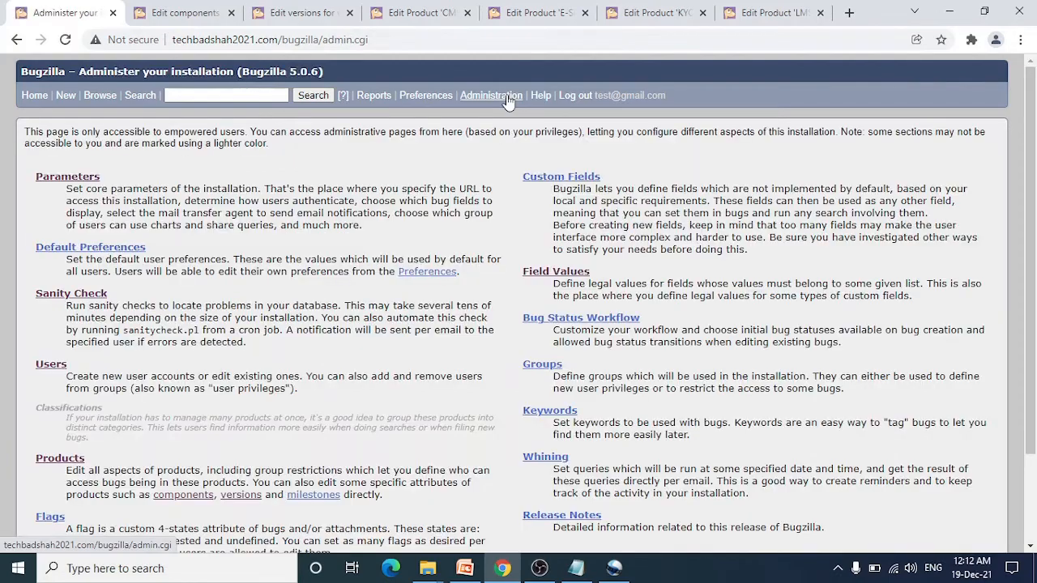
# Open version management for Document Manager and start a new Add Version form.
pyautogui.scroll(-3, 507, 100)
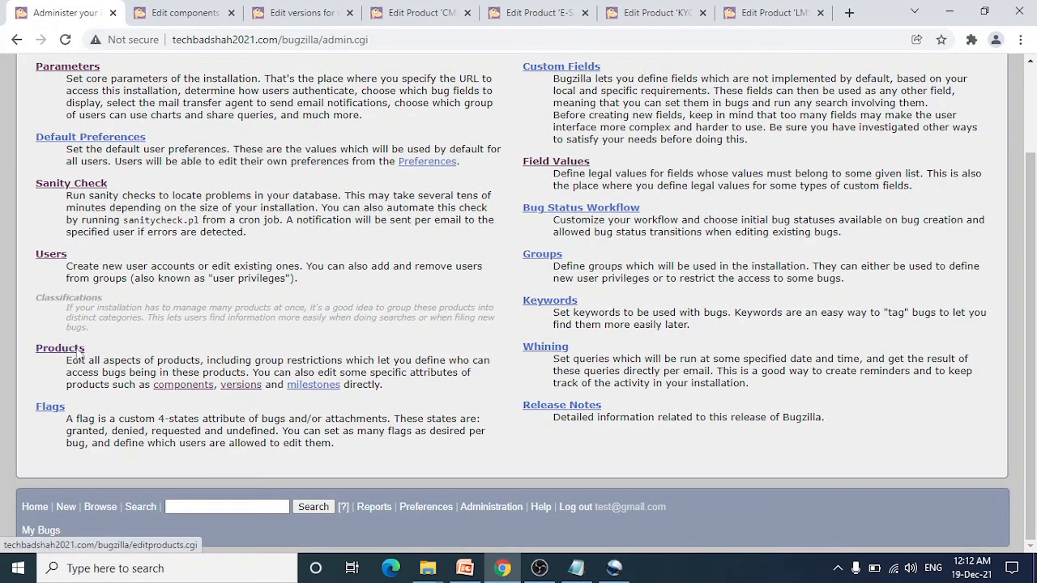
pyautogui.click(241, 387)
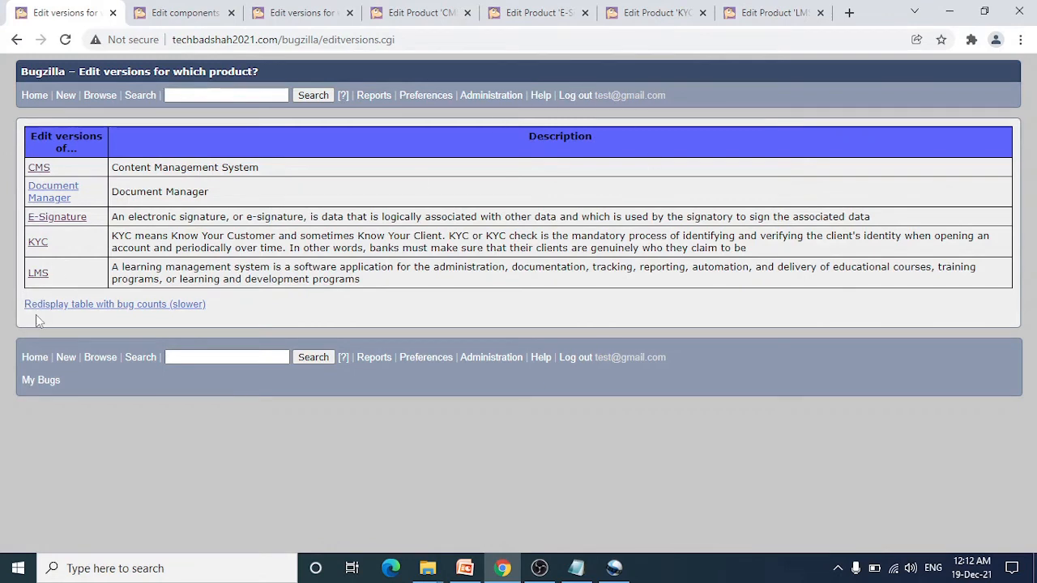
pyautogui.click(69, 194)
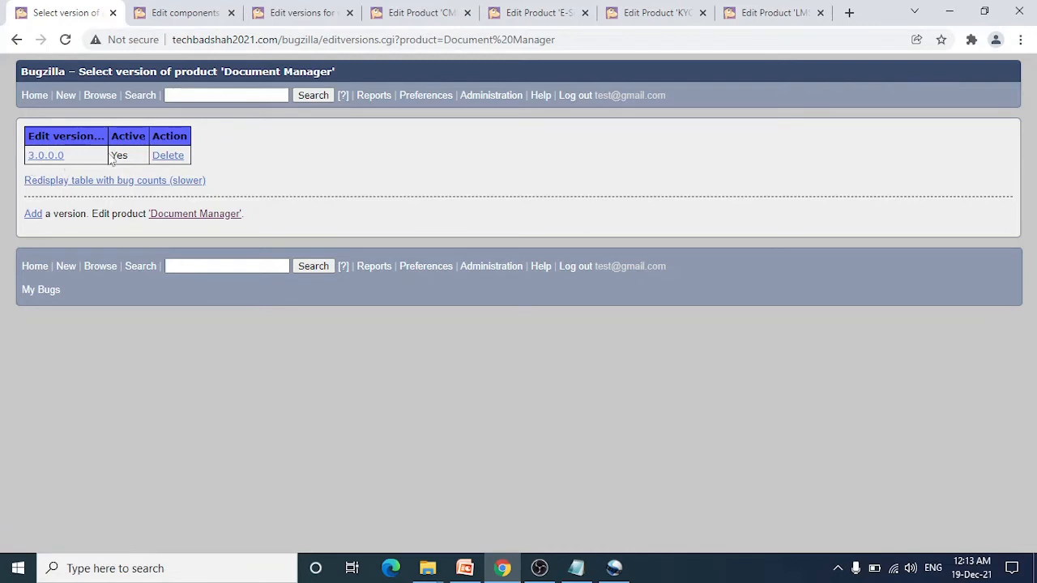
pyautogui.click(37, 217)
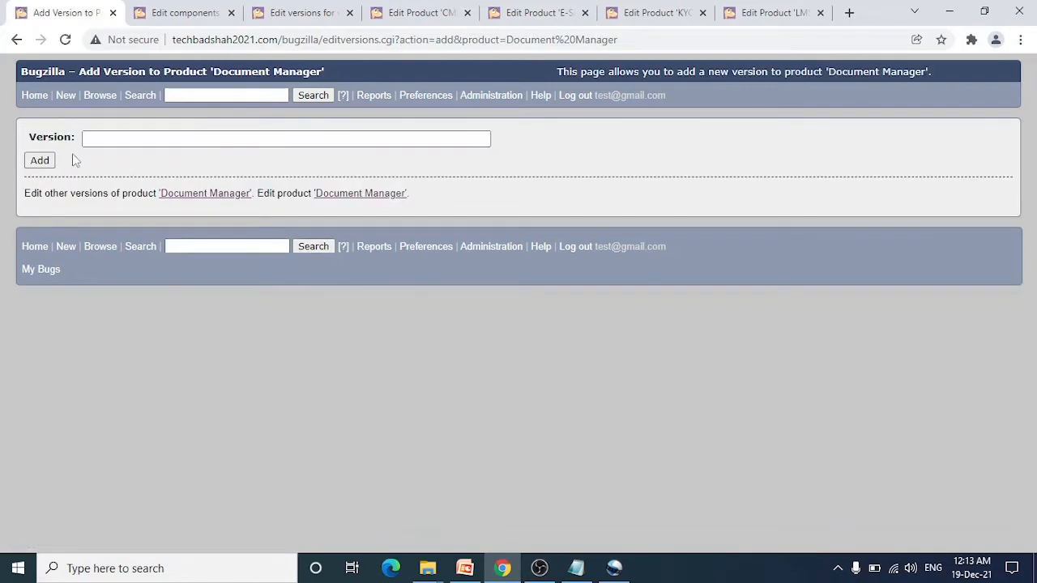
# Enter version number 5.0.0.0 and submit it for Document Manager.
pyautogui.click(131, 136)
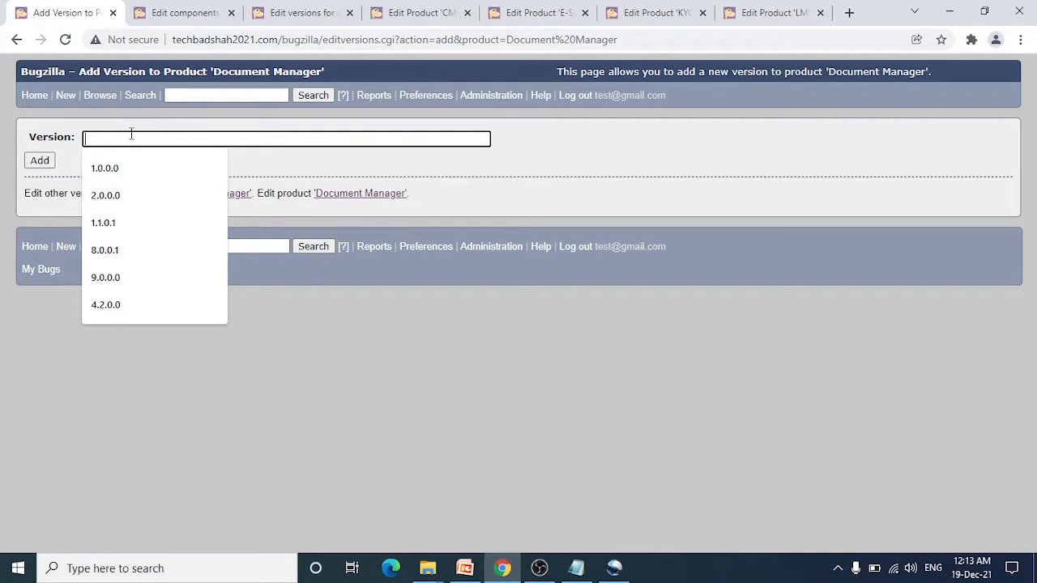
pyautogui.write('5')
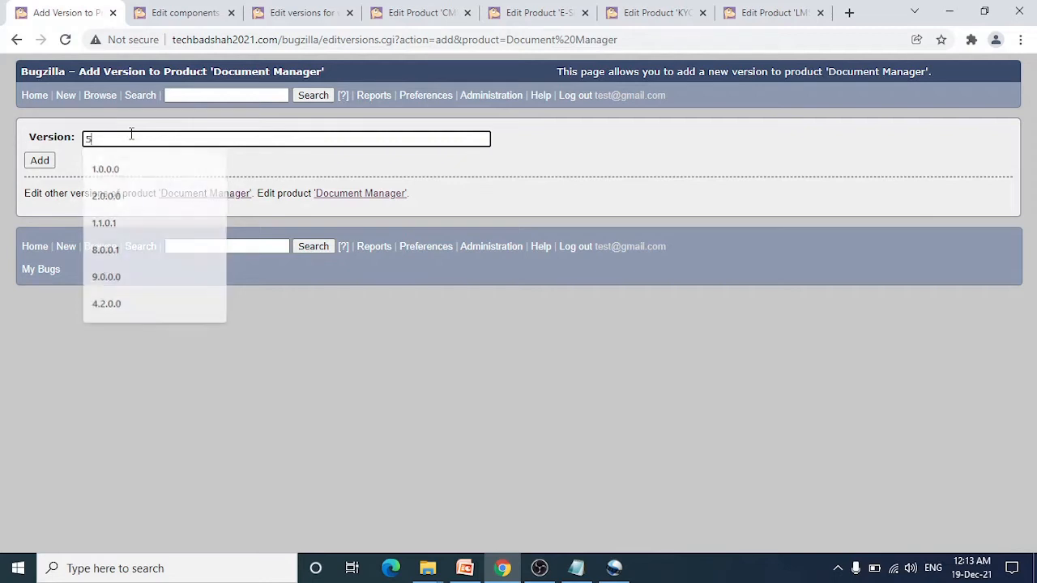
pyautogui.write('.0.0.0')
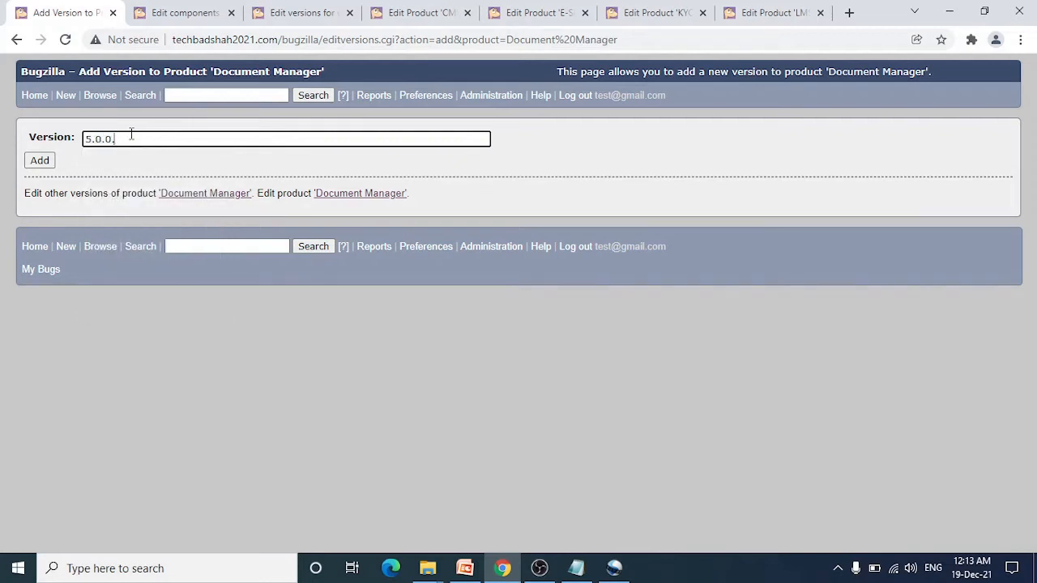
pyautogui.click(42, 166)
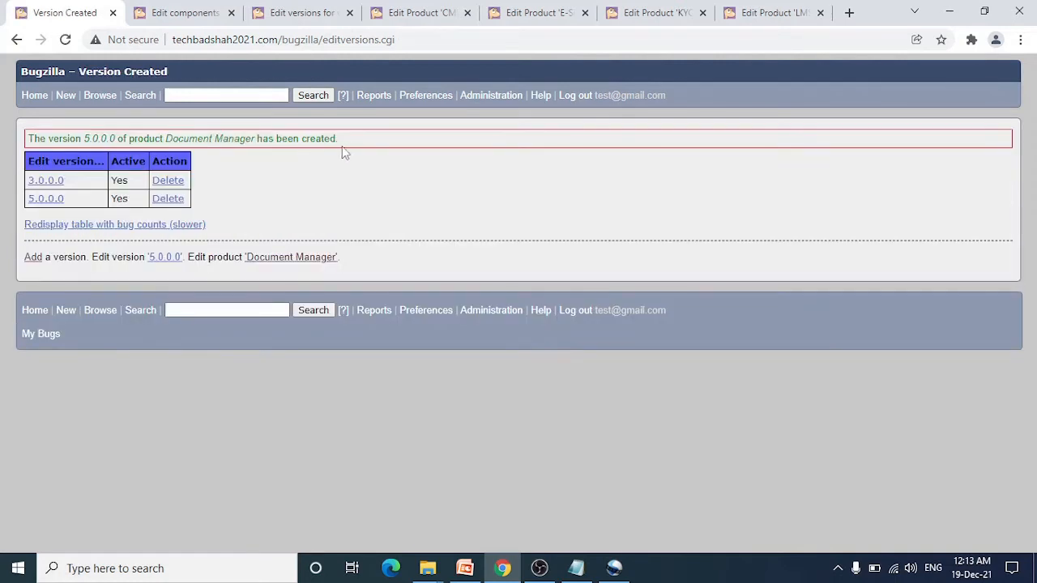
pyautogui.moveTo(359, 146); pyautogui.dragTo(23, 142)
# From the Bugzilla main page, start a new bug to see the product list (CMS, Document Manager, etc.).
pyautogui.click(360, 214)
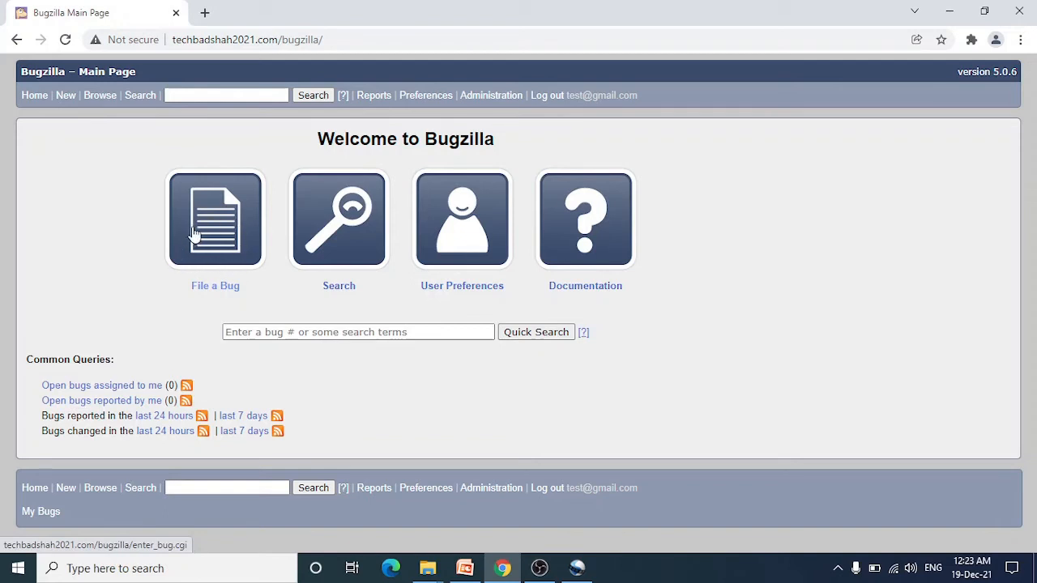
pyautogui.click(232, 225)
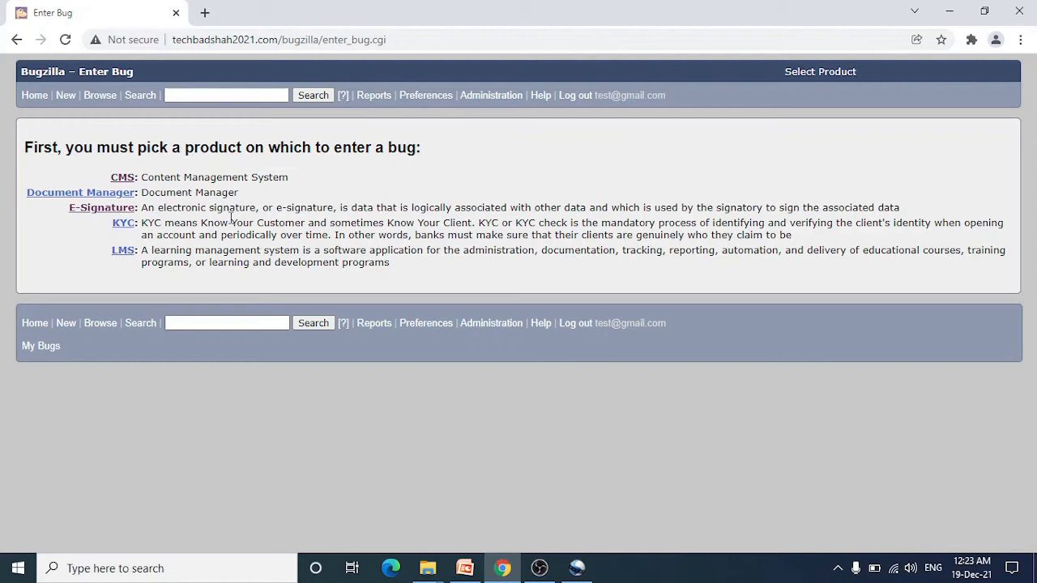
# File against CMS with component Dynamic Pages, version 8.0.0.1, severity normal, hardware PC, OS Windows.
pyautogui.click(121, 177)
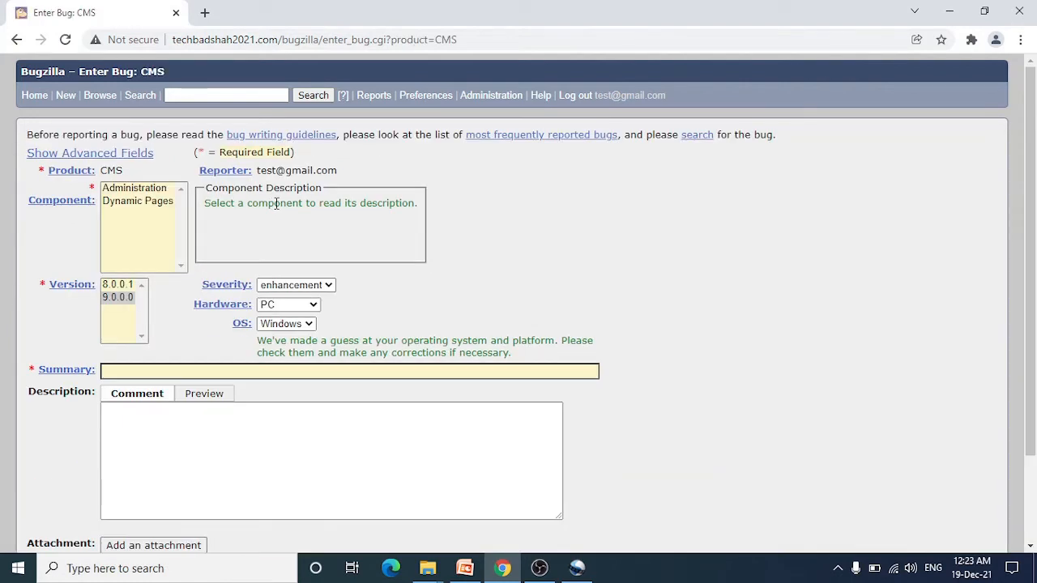
pyautogui.click(136, 202)
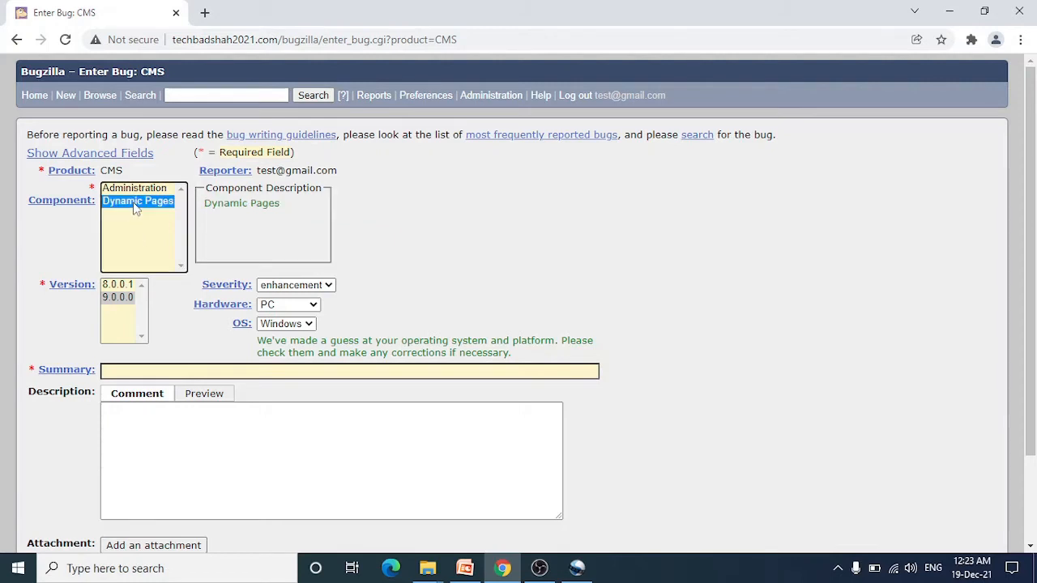
pyautogui.click(106, 291)
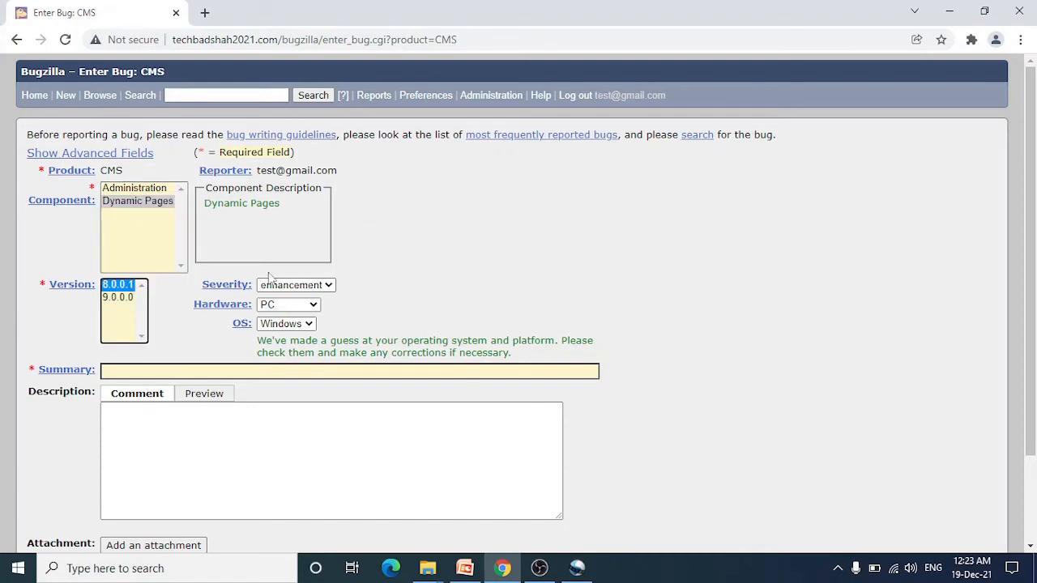
pyautogui.click(317, 287)
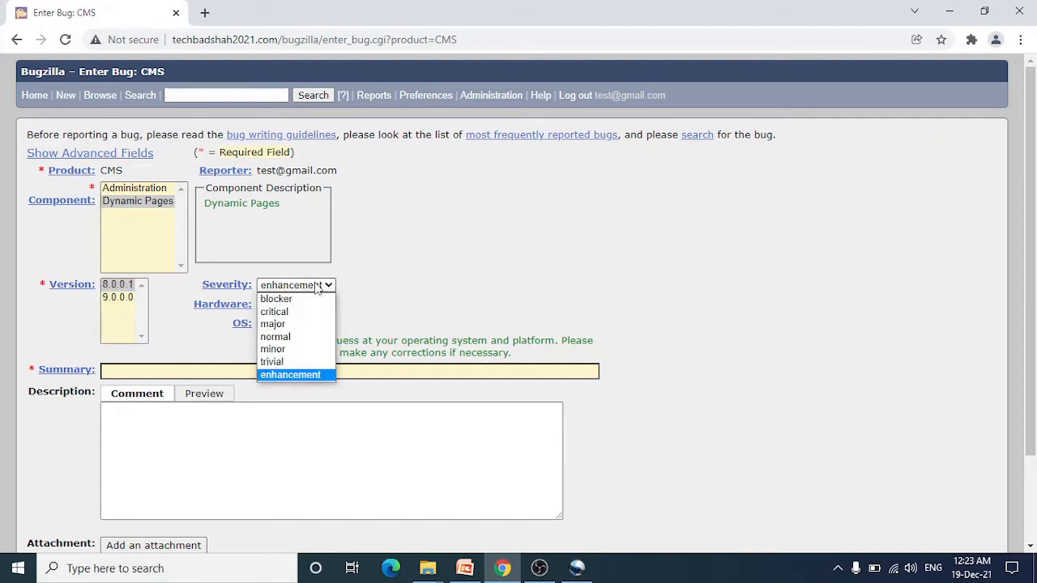
pyautogui.click(289, 341)
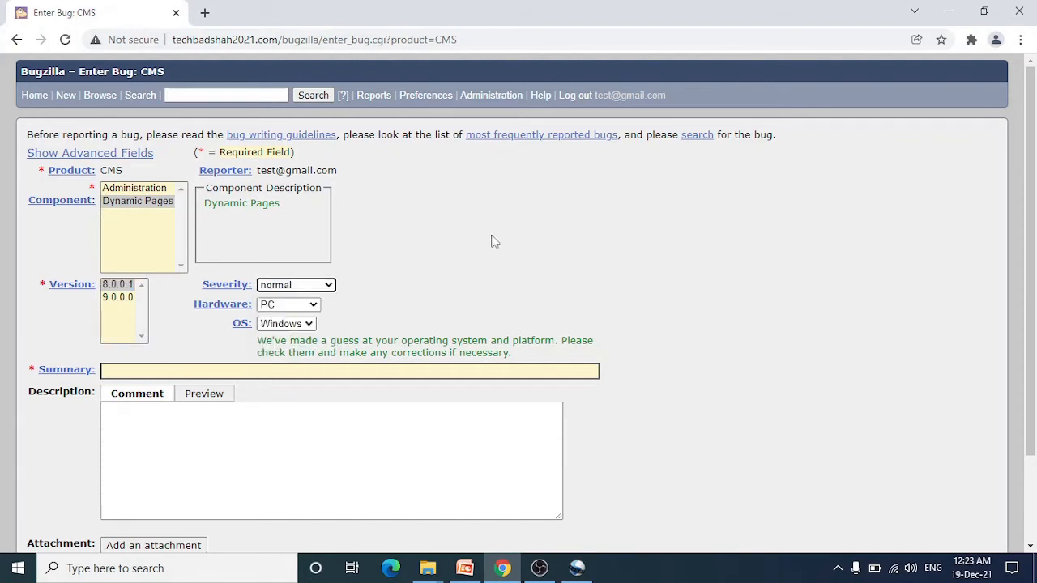
pyautogui.click(304, 306)
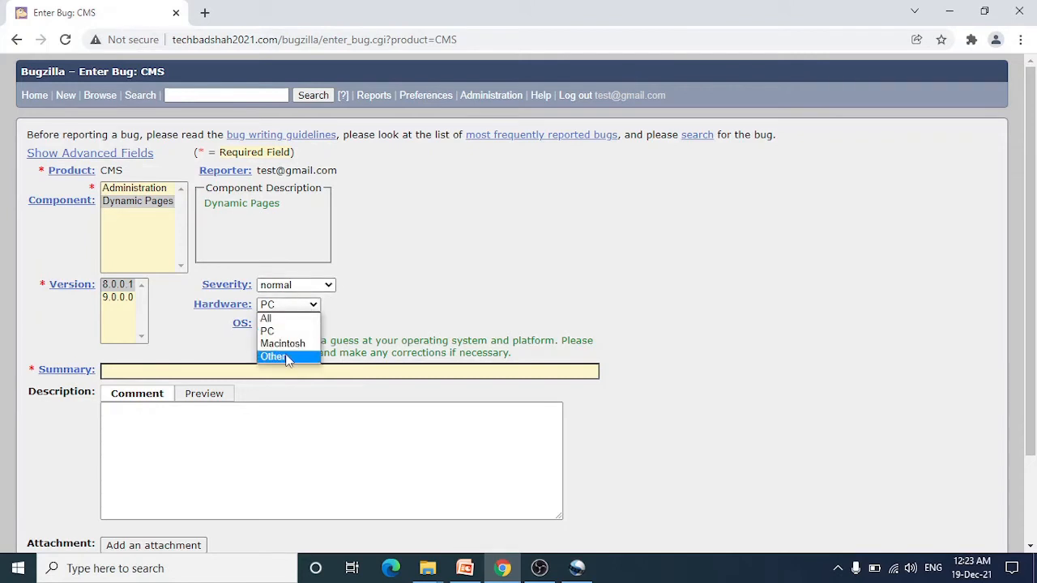
pyautogui.click(286, 332)
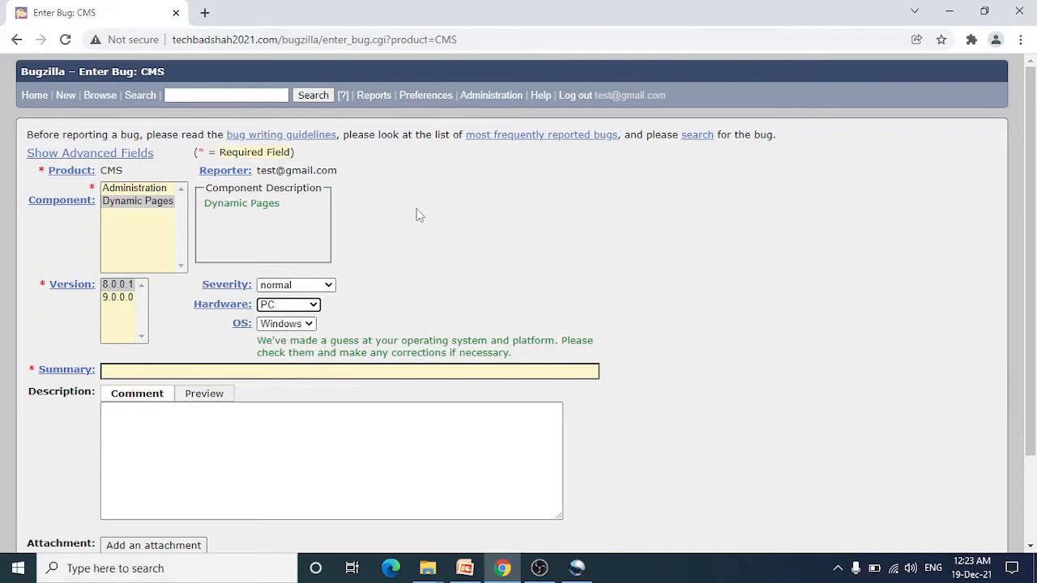
pyautogui.click(295, 325)
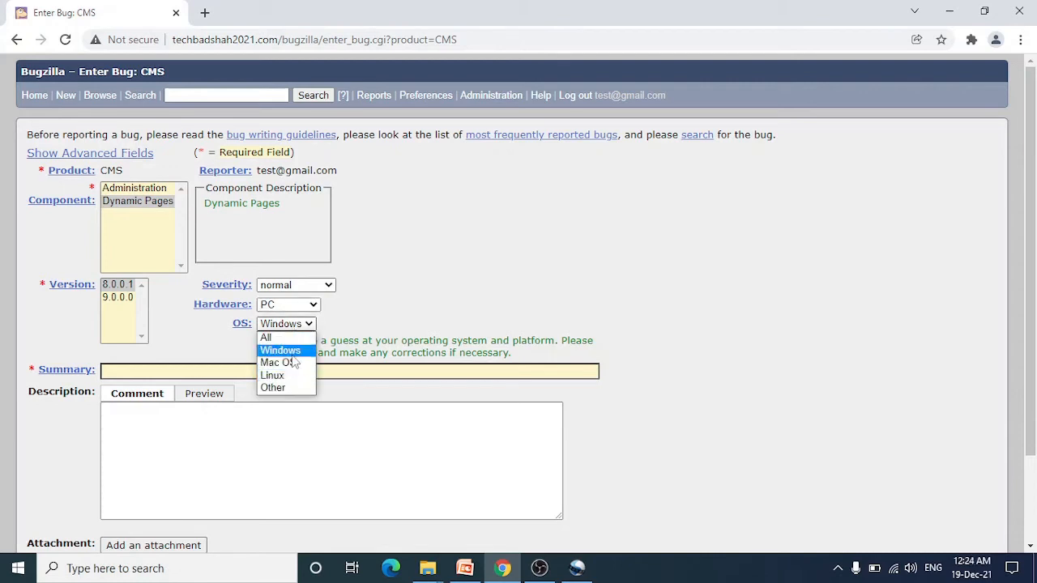
pyautogui.click(293, 356)
pyautogui.scroll(-3, 502, 268)
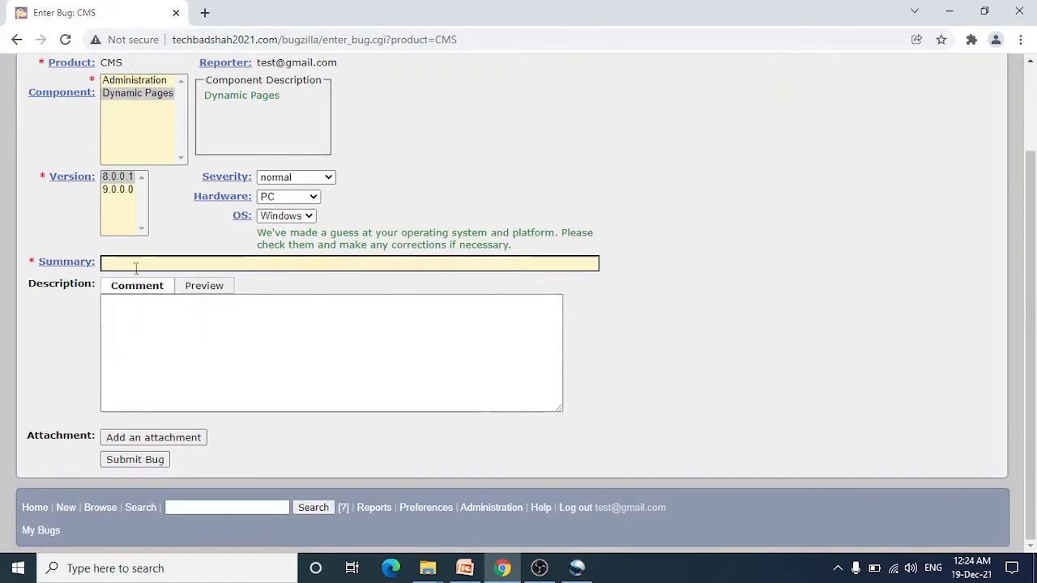
# Enter the summary 'Error status 500 while adding dynamic pages' and select it for copying.
pyautogui.click(136, 262)
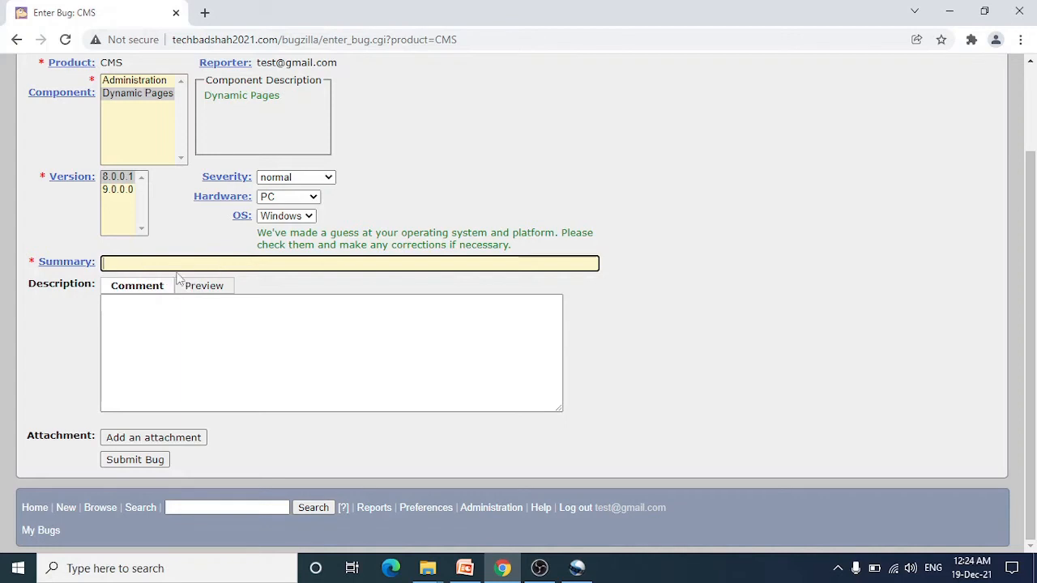
pyautogui.scroll(2, 195, 280)
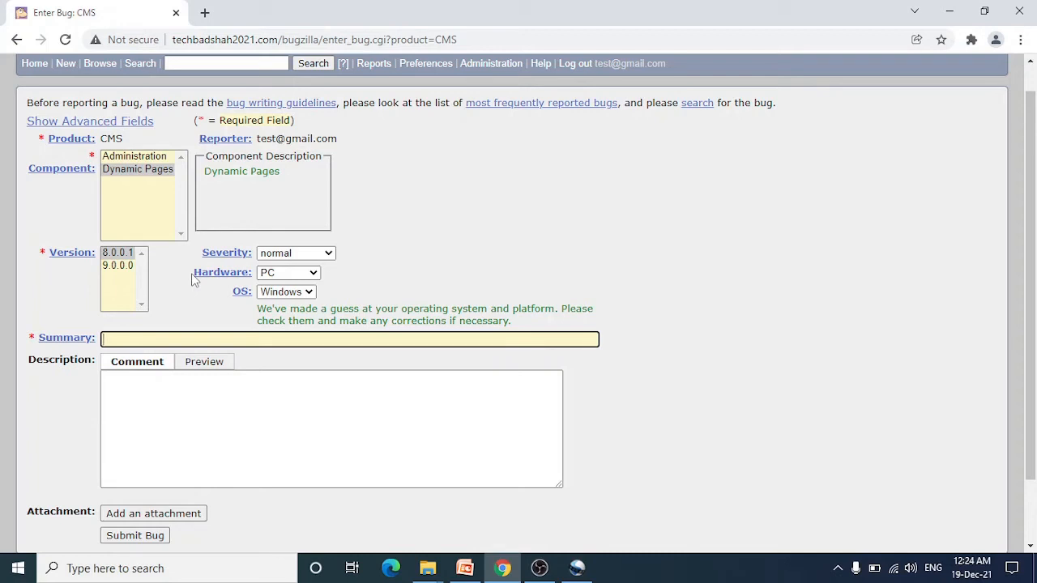
pyautogui.write('Error status')
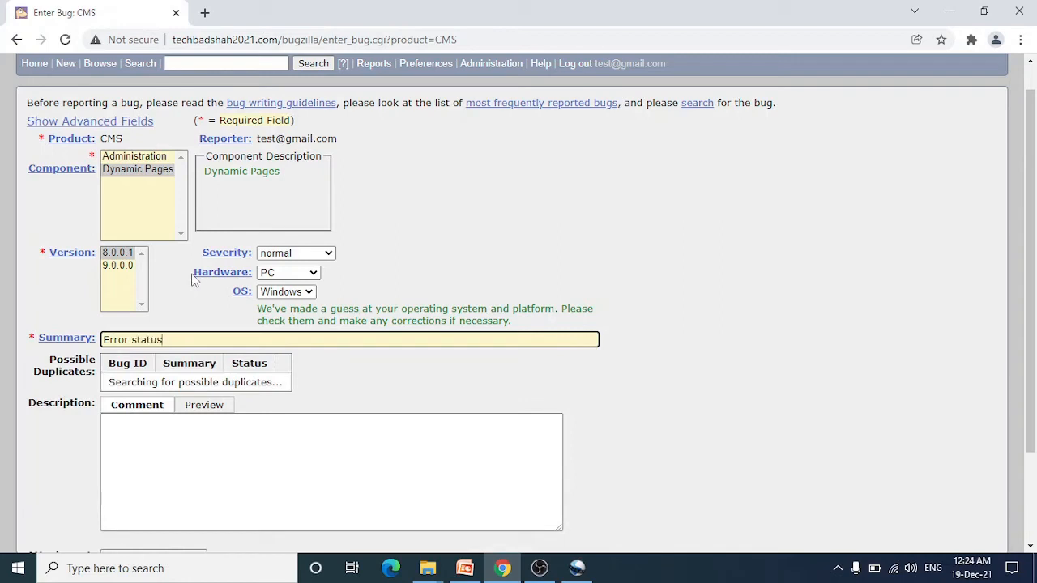
pyautogui.write(' 500 while adding ')
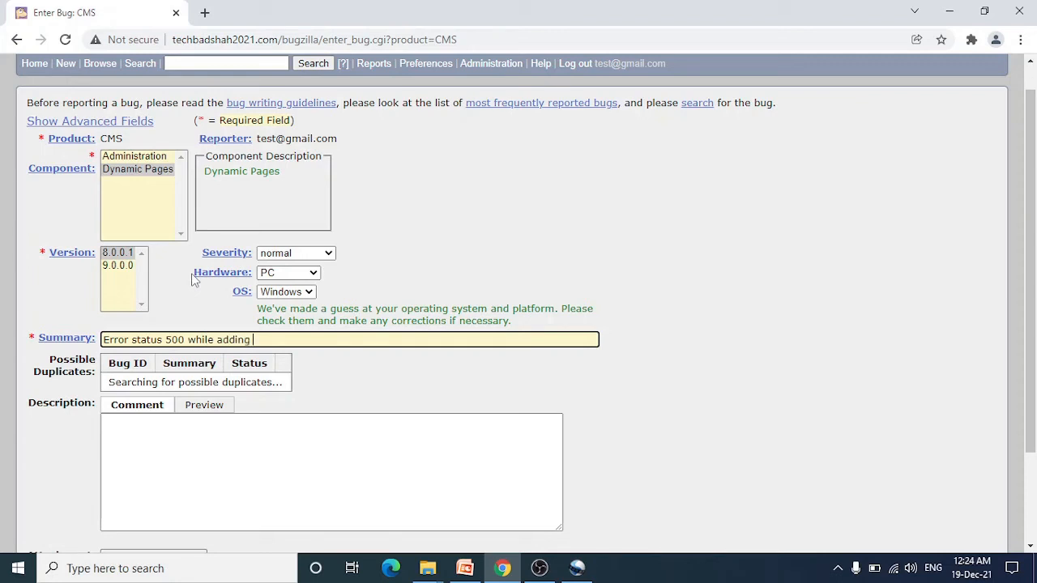
pyautogui.write('dynamic pag')
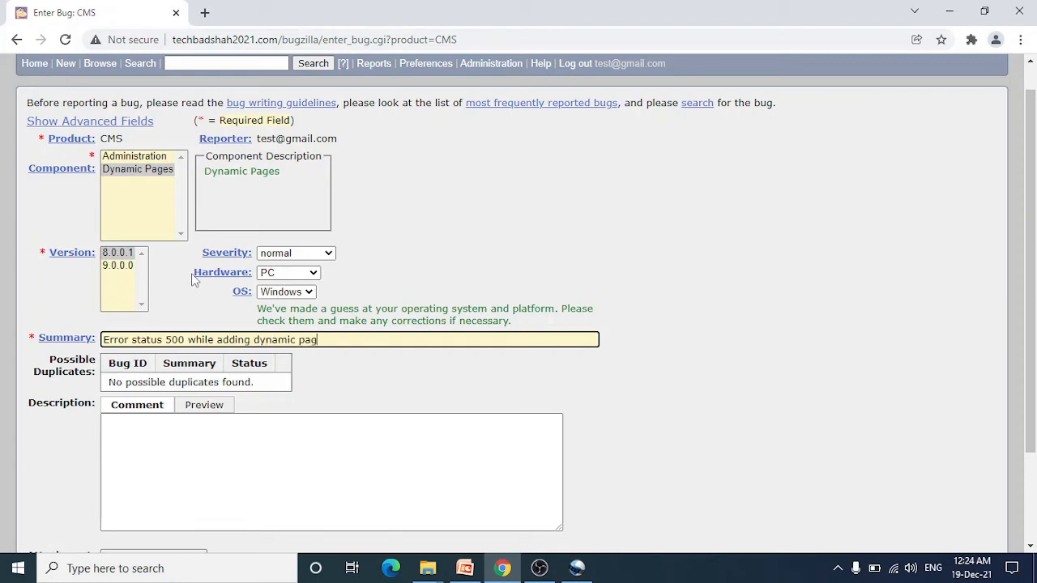
pyautogui.write('es')
pyautogui.moveTo(338, 339); pyautogui.dragTo(101, 339)
pyautogui.hotkey('ctrl', 'c')
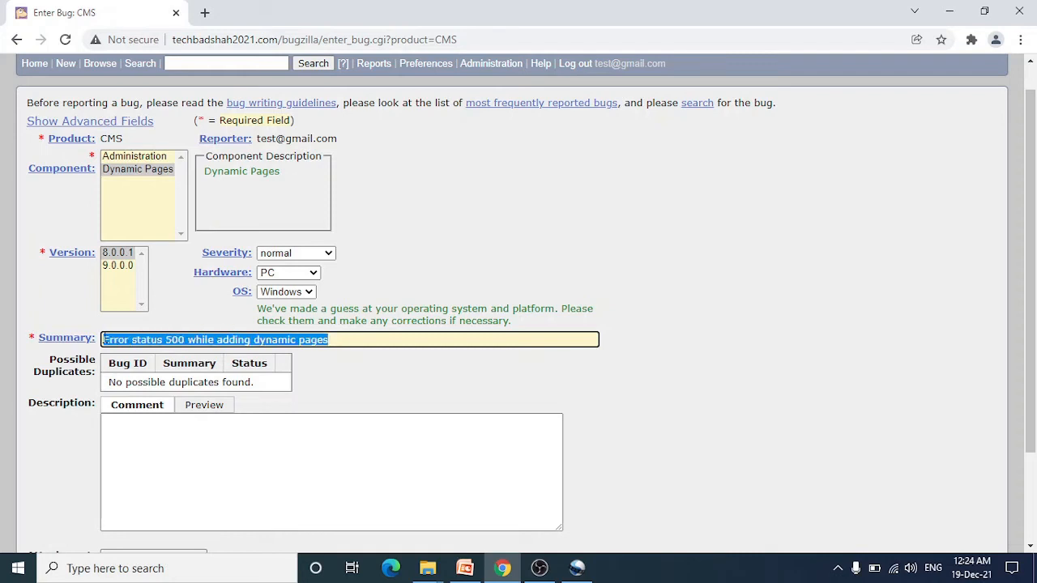
# Describe the bug: pasted error line, 'Steps to reproduce:', '1. Click on Add dynamic page', '2. Click on Submit'.
pyautogui.click(139, 475)
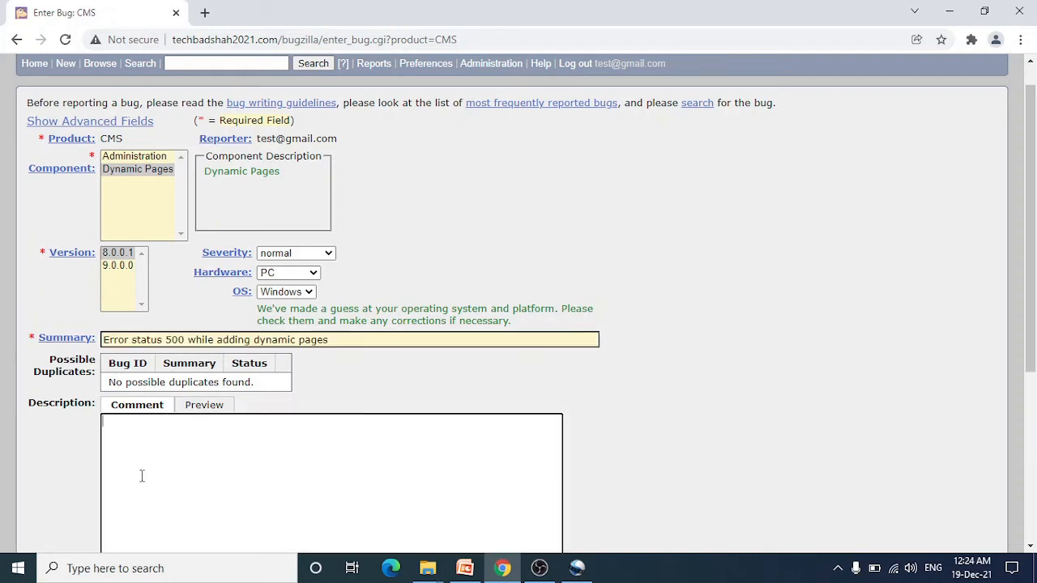
pyautogui.hotkey('ctrl', 'v')
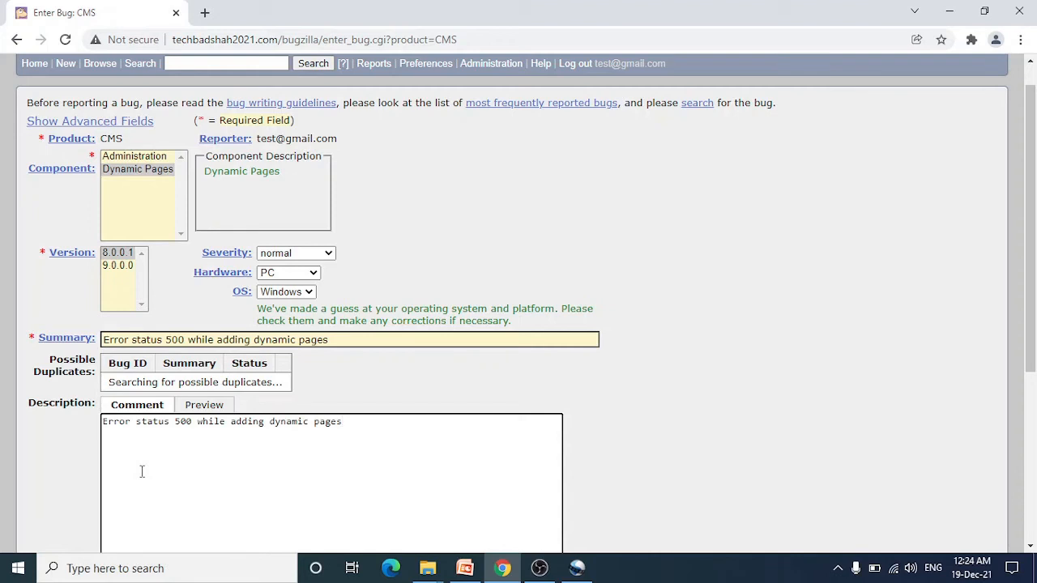
pyautogui.press('Return')
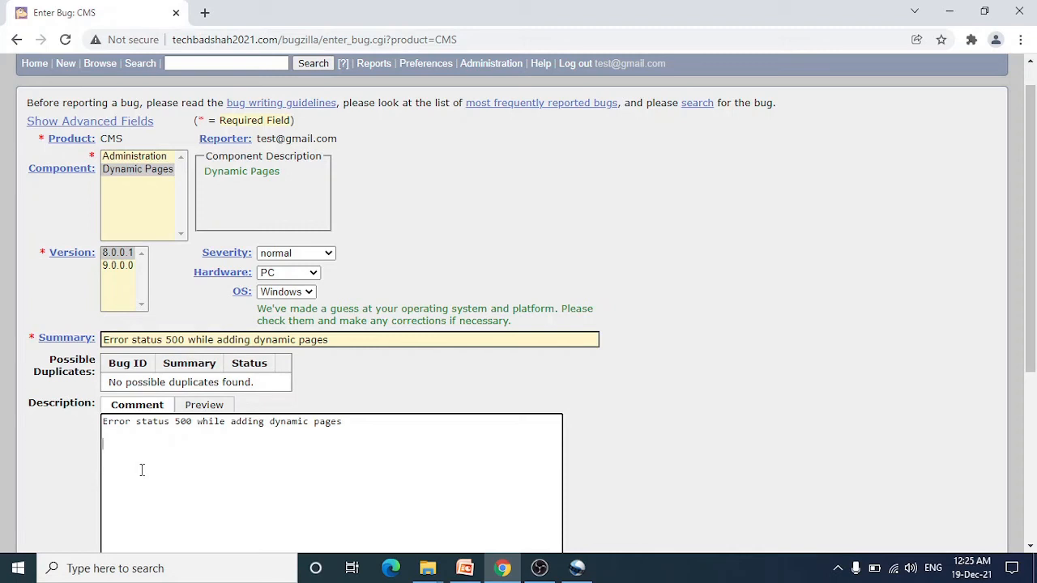
pyautogui.write('Steps to reproduce:')
pyautogui.press('Return')
pyautogui.write('1. Click on A')
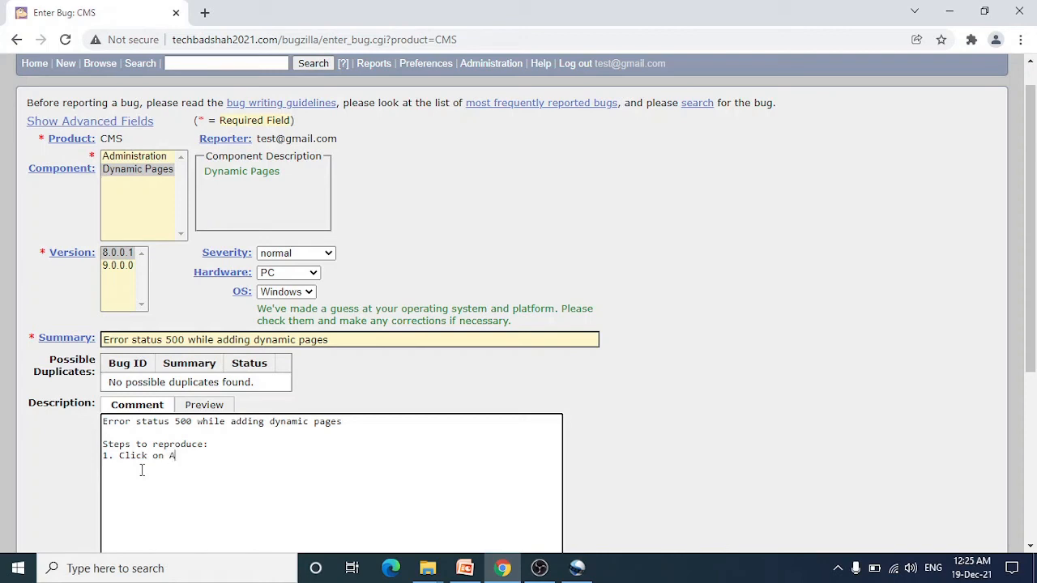
pyautogui.write('dd dynamic page')
pyautogui.press('Return')
pyautogui.write('2. Click on Submit')
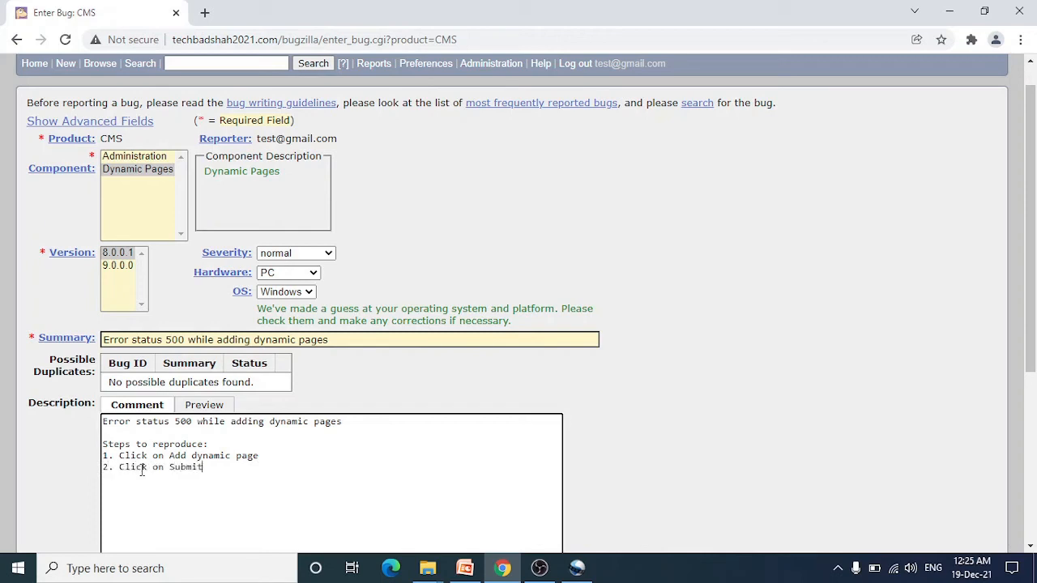
pyautogui.scroll(-4, 154, 466)
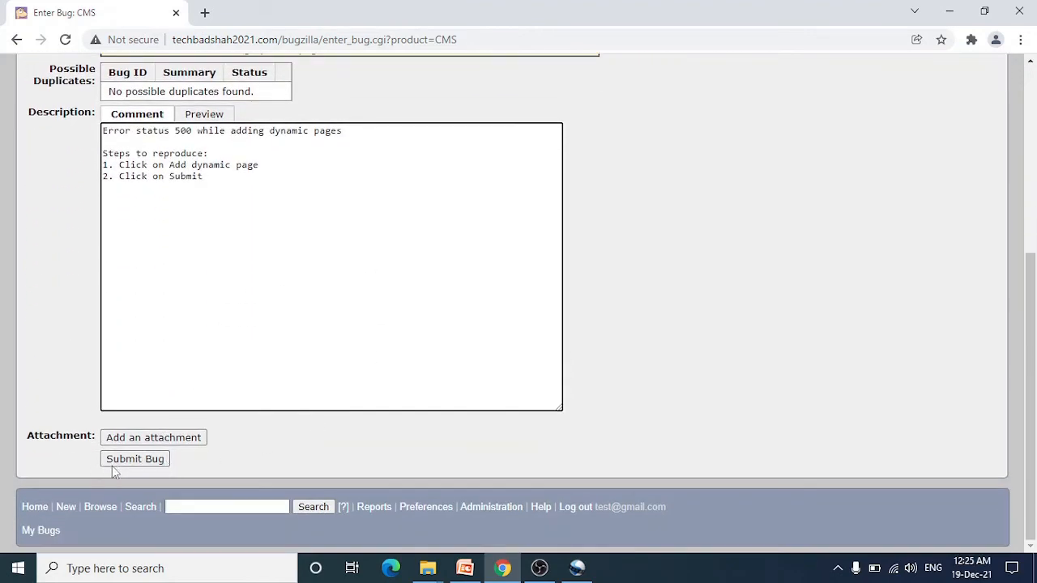
# Submit the report and review the new Bug 1 page, status CONFIRMED.
pyautogui.click(135, 459)
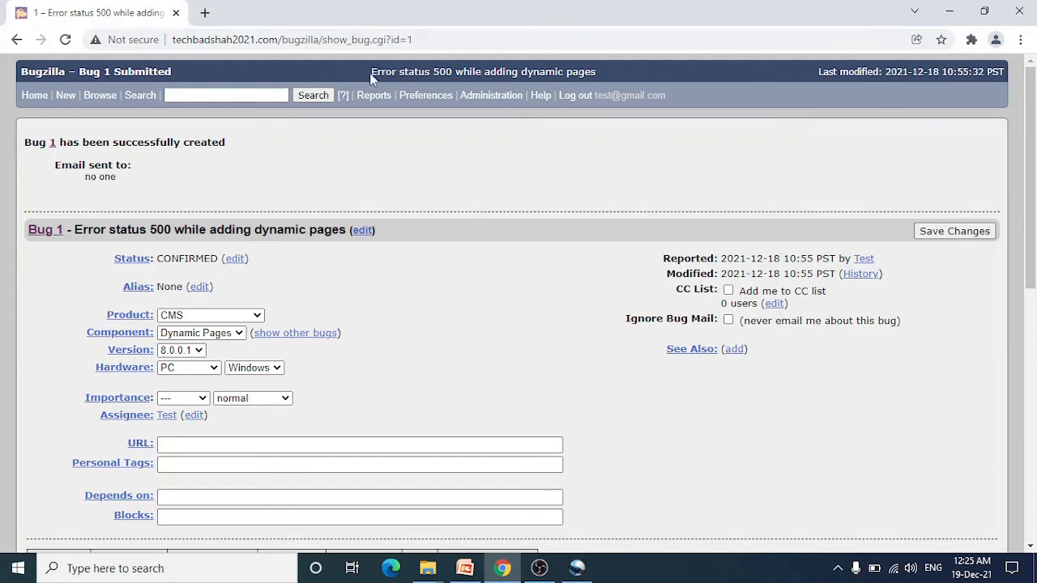
pyautogui.moveTo(370, 73)
pyautogui.mouseDown()
pyautogui.moveTo(616, 71)
pyautogui.moveTo(376, 71)
pyautogui.mouseUp()
pyautogui.click(414, 160)
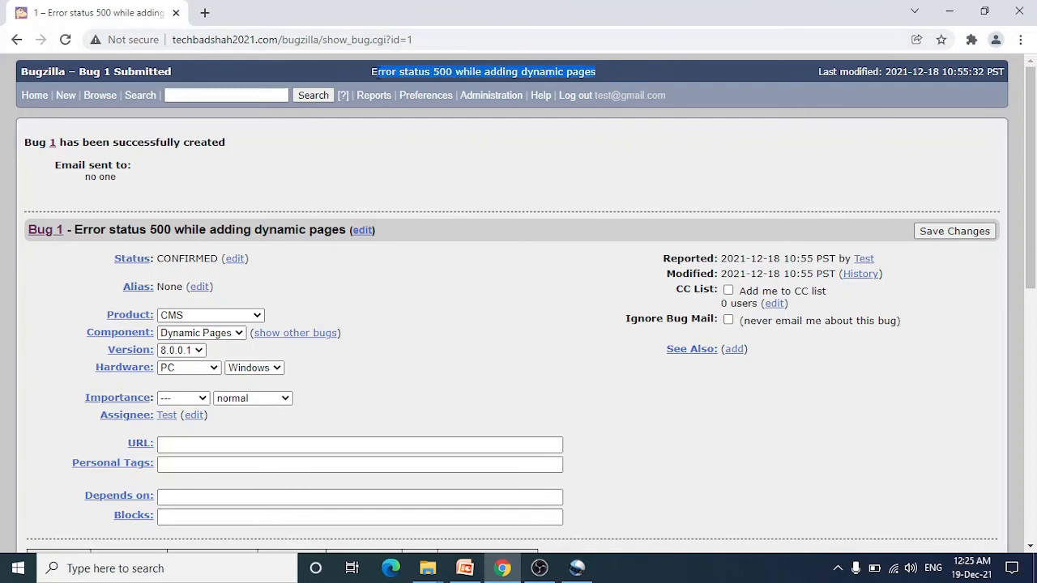
pyautogui.click(386, 140)
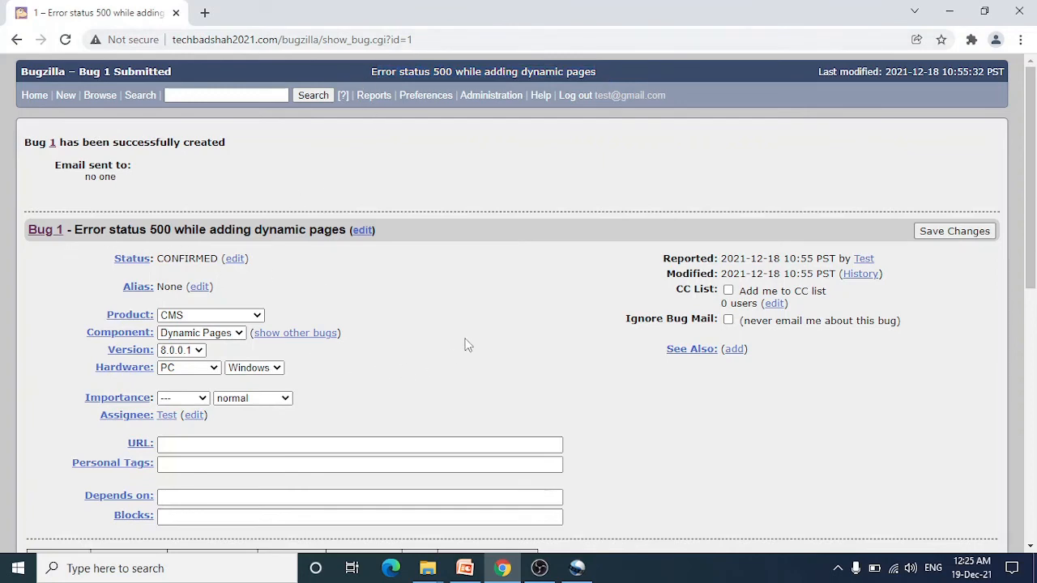
pyautogui.scroll(-3, 465, 345)
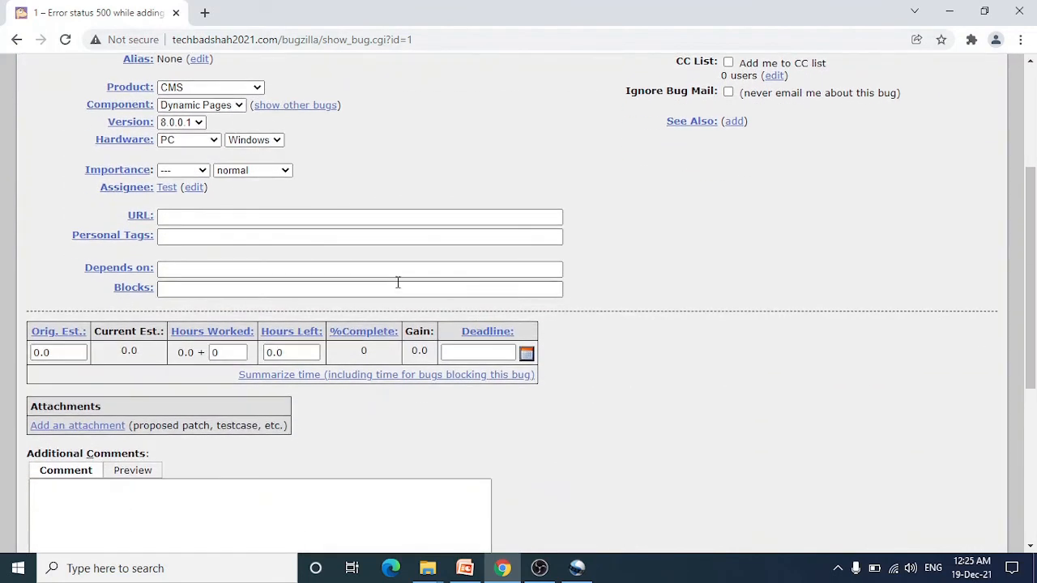
pyautogui.scroll(2, 397, 282)
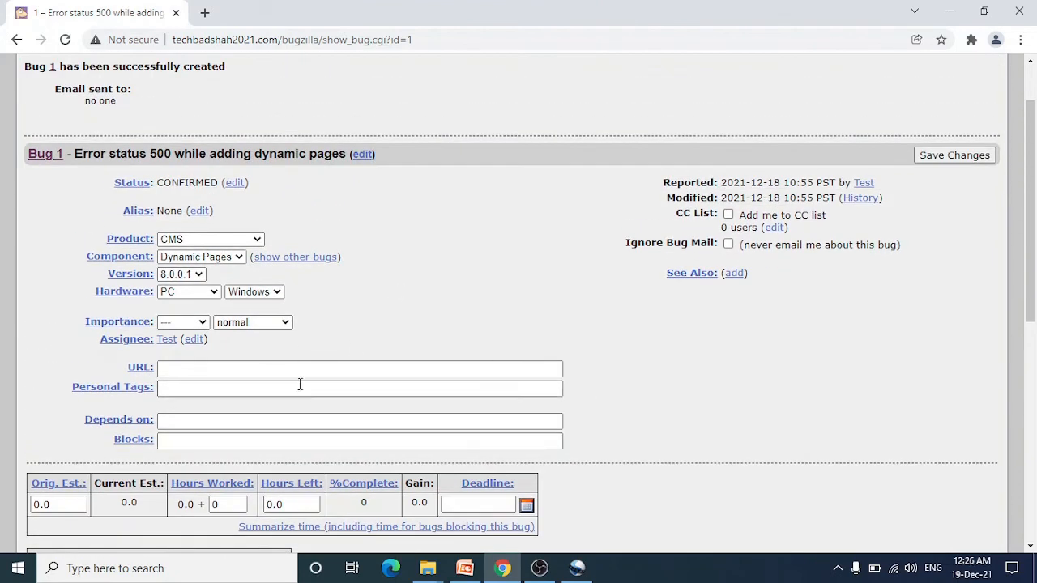
pyautogui.scroll(-2, 299, 384)
# Point out Bug 1's URL, Personal Tags, Depends on and Blocks fields.
pyautogui.click(177, 216)
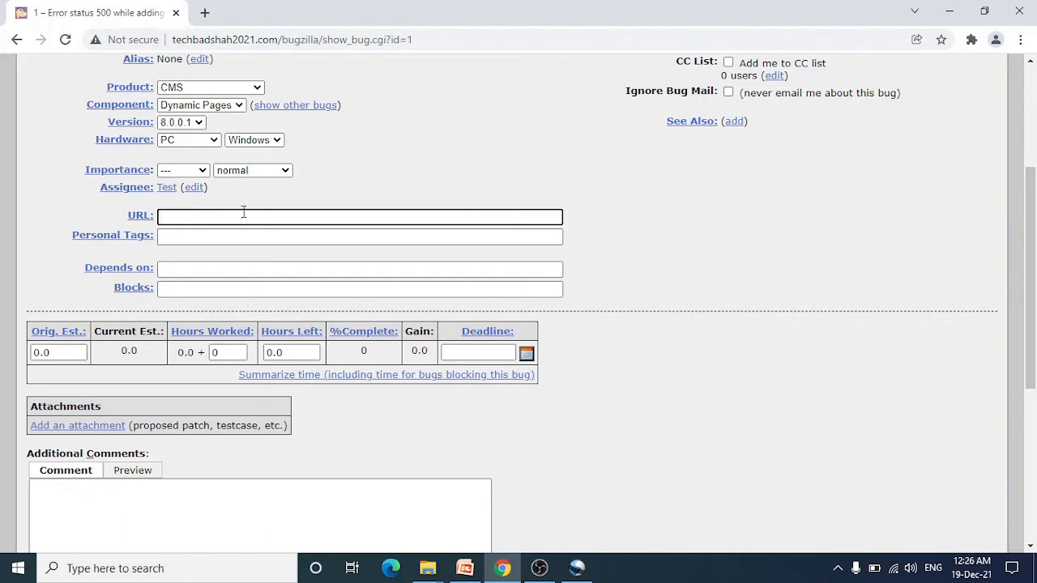
pyautogui.click(192, 236)
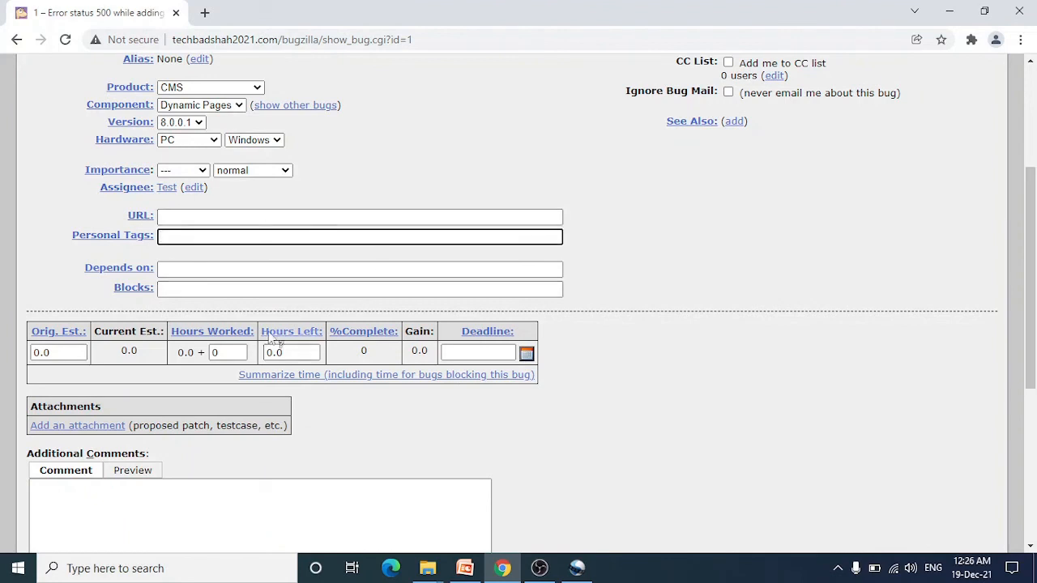
pyautogui.click(197, 270)
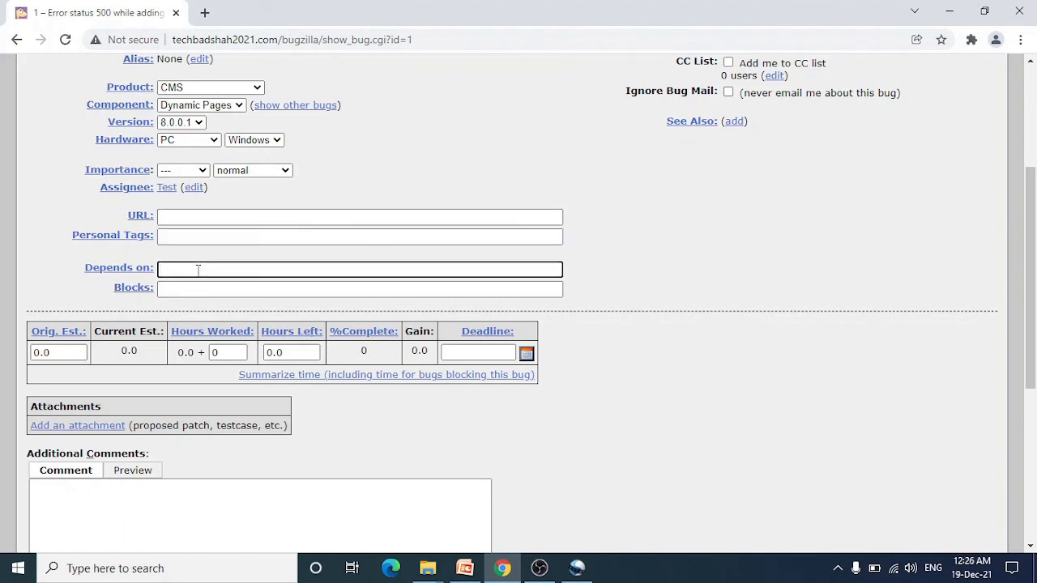
pyautogui.click(189, 289)
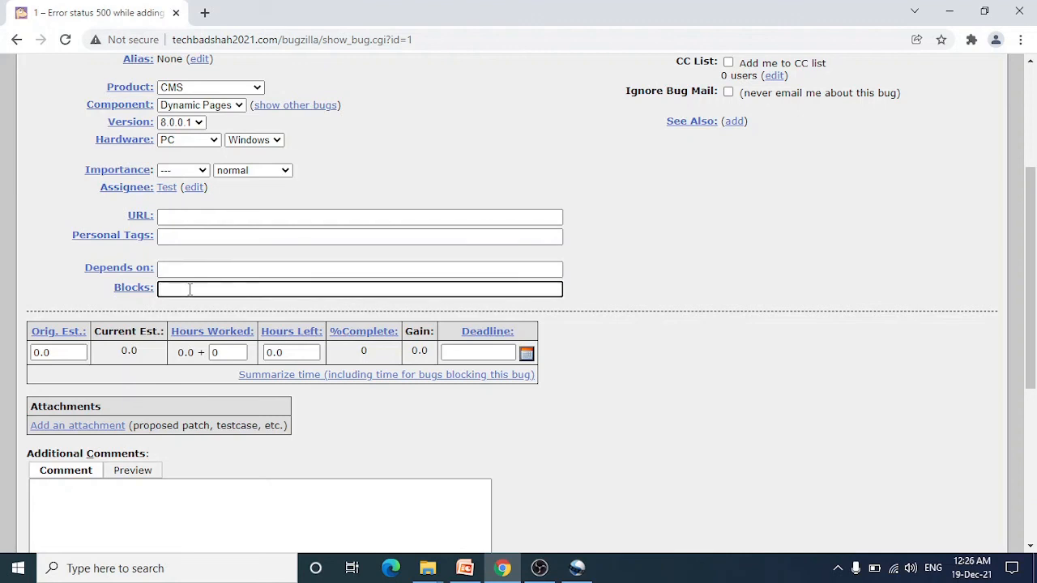
pyautogui.scroll(-1, 190, 289)
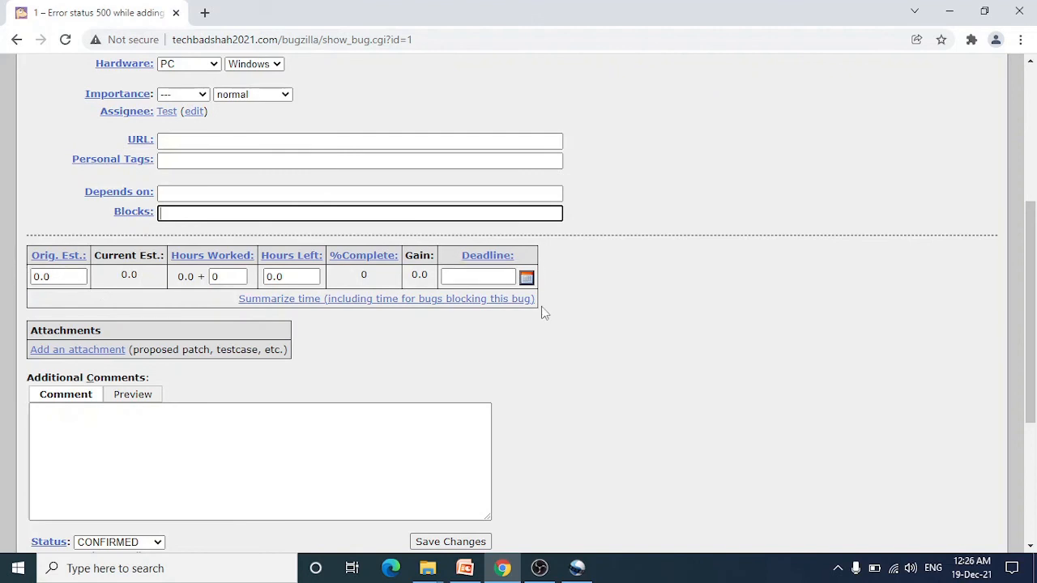
pyautogui.moveTo(59, 277); pyautogui.dragTo(32, 277)
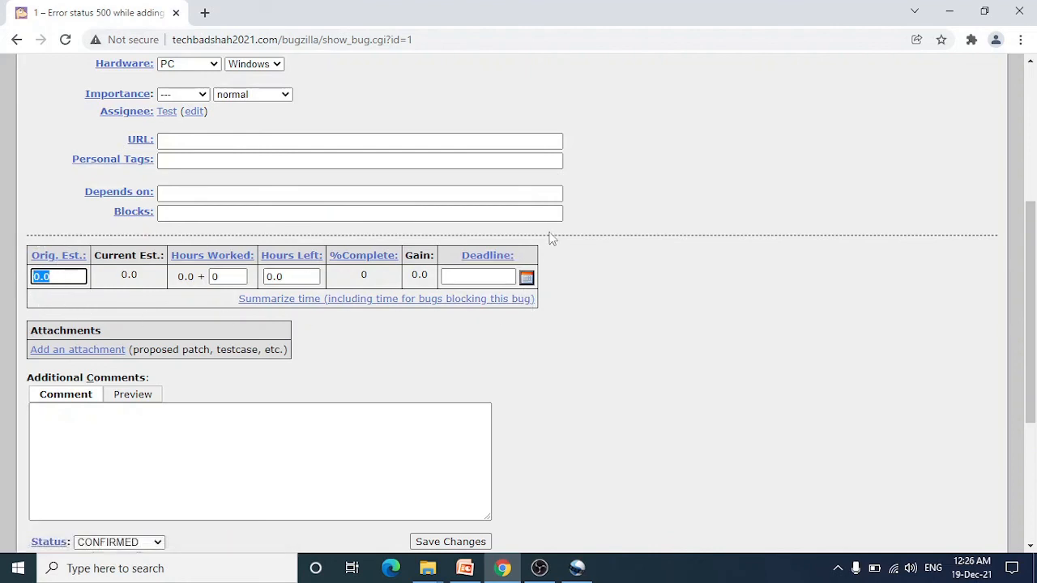
pyautogui.click(636, 266)
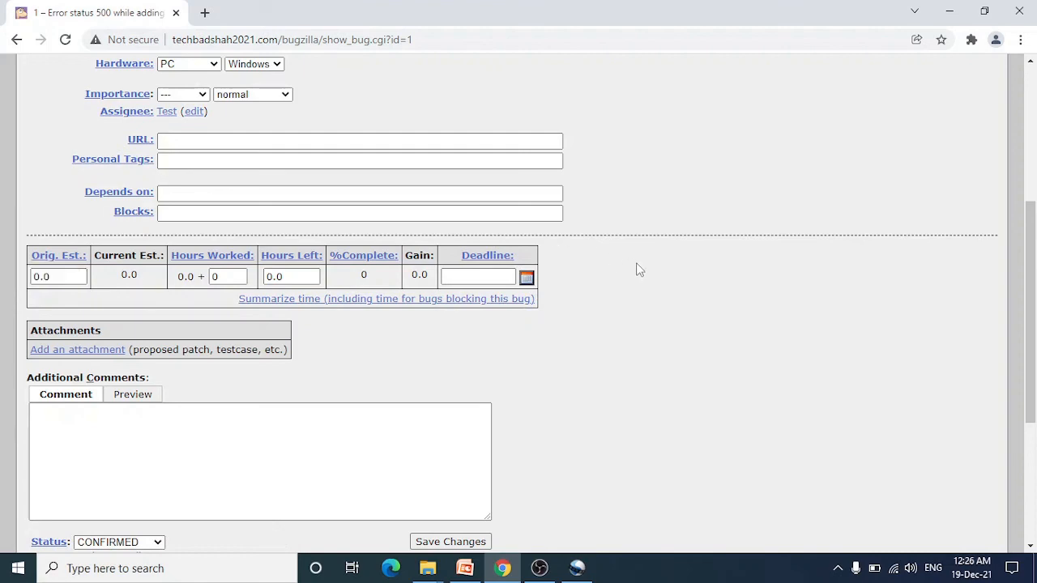
pyautogui.scroll(4, 637, 266)
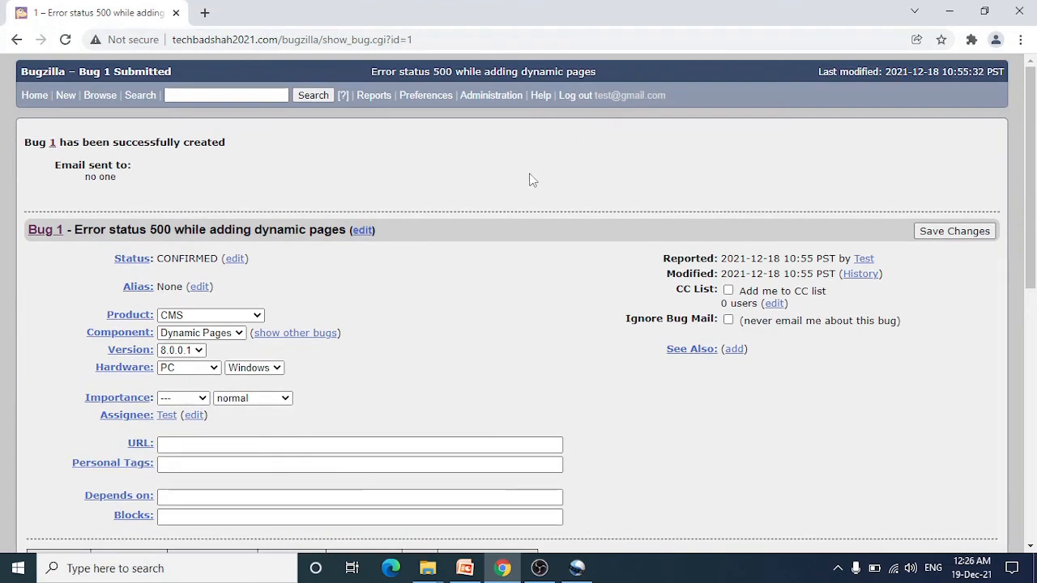
pyautogui.scroll(-5, 535, 174)
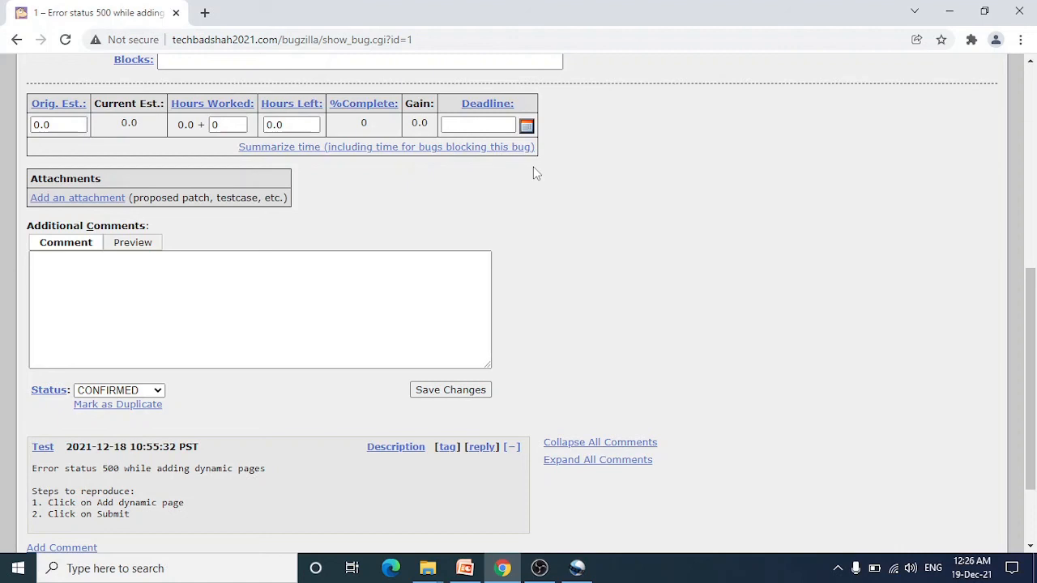
pyautogui.scroll(-3, 532, 172)
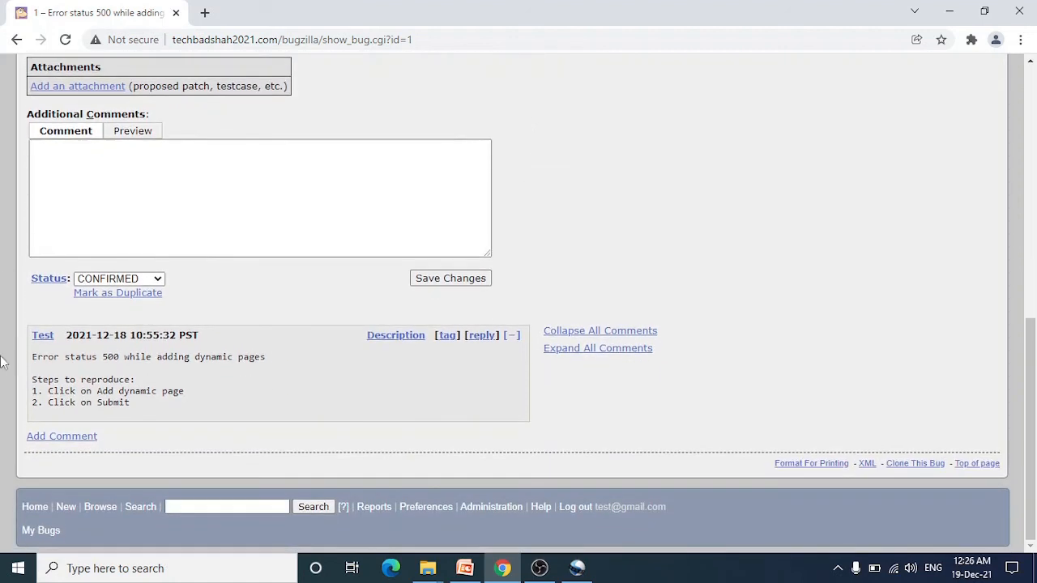
pyautogui.scroll(7, 636, 233)
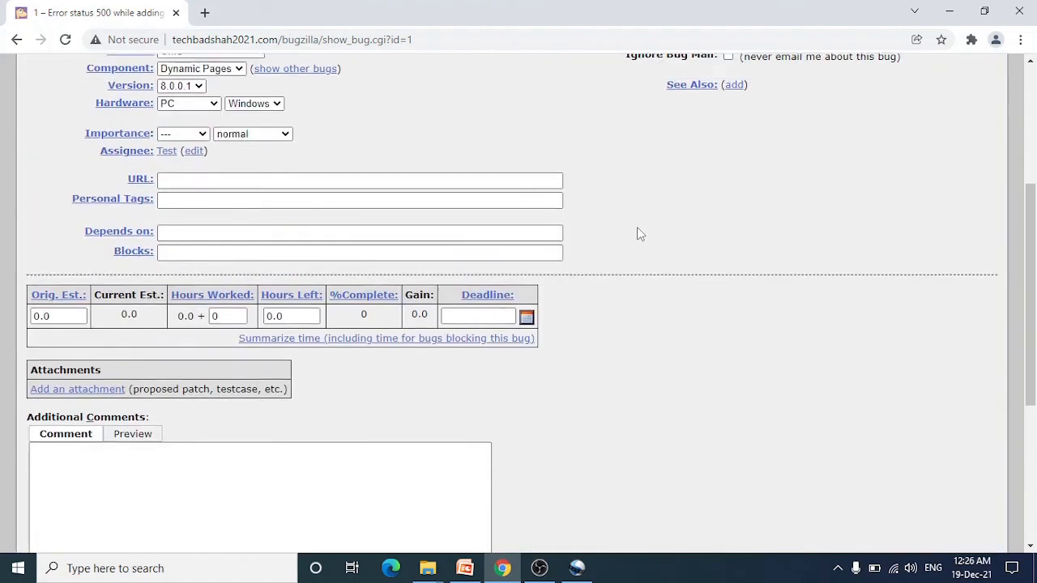